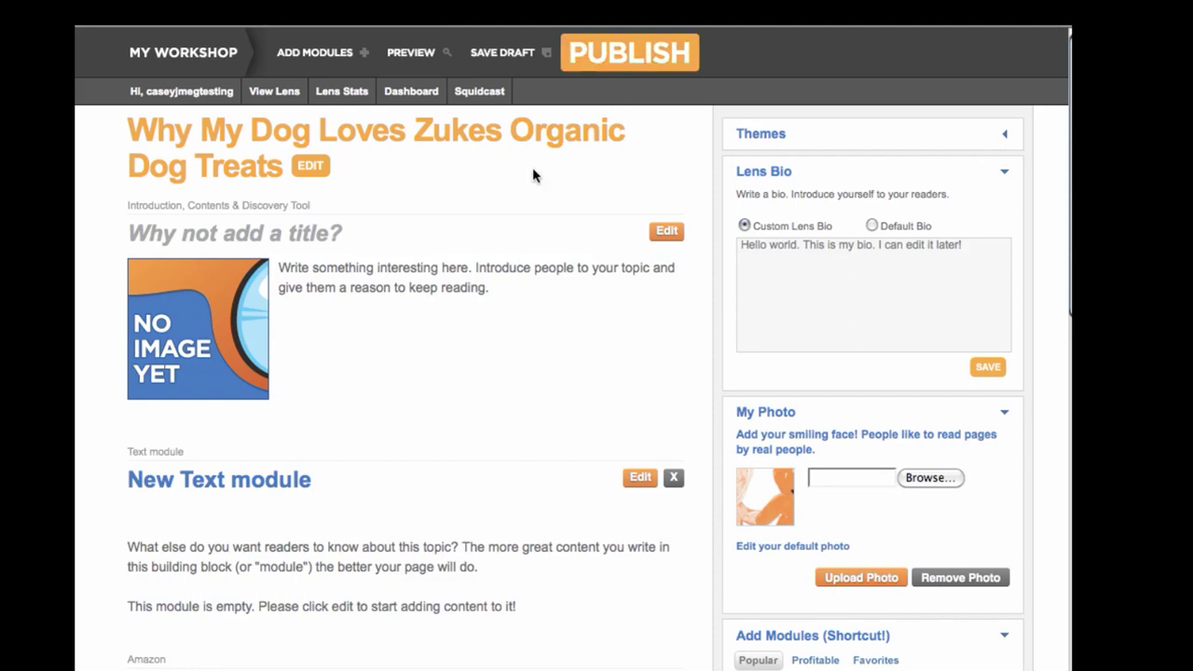
- Open the lens title for editing and save it
{"action": "scroll", "coordinate": [490, 191], "scroll_direction": "down", "scroll_amount": 1}
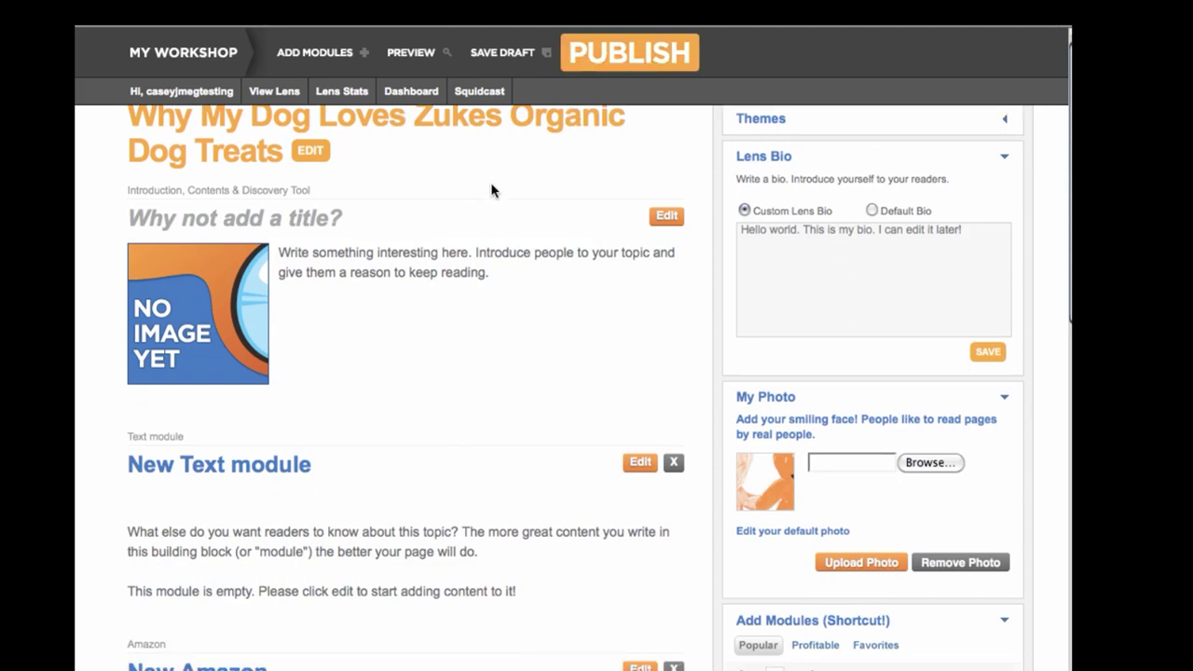
{"action": "scroll", "coordinate": [500, 190], "scroll_direction": "up", "scroll_amount": 1}
{"action": "scroll", "coordinate": [504, 190], "scroll_direction": "down", "scroll_amount": 1}
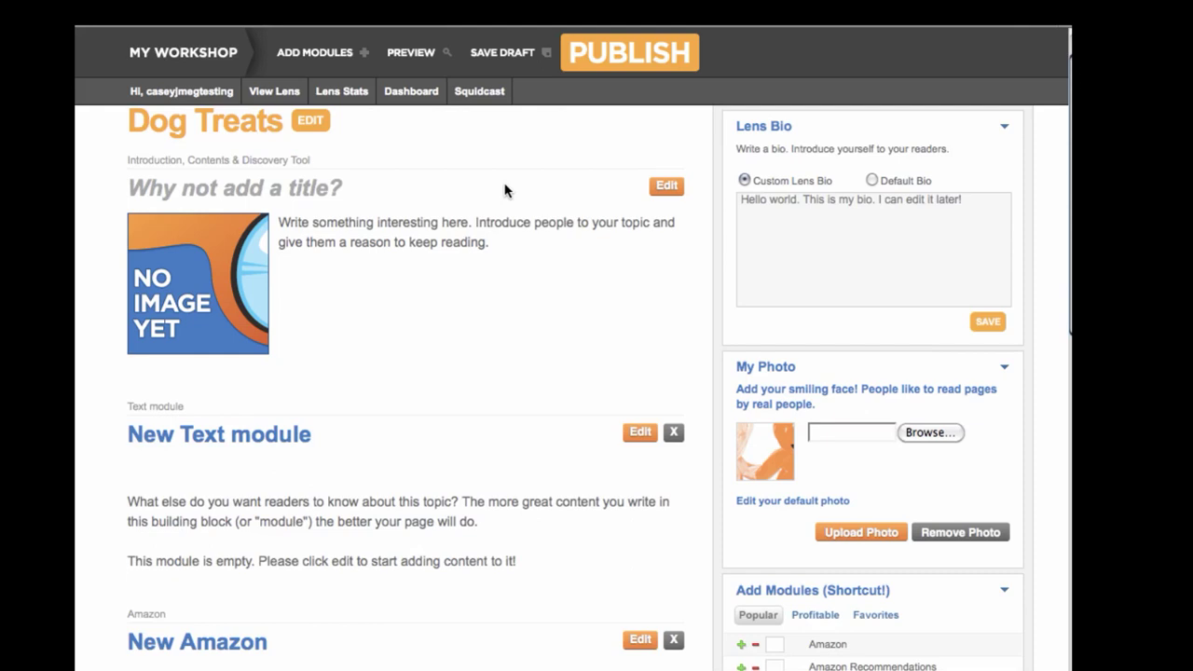
{"action": "scroll", "coordinate": [504, 190], "scroll_direction": "up", "scroll_amount": 1}
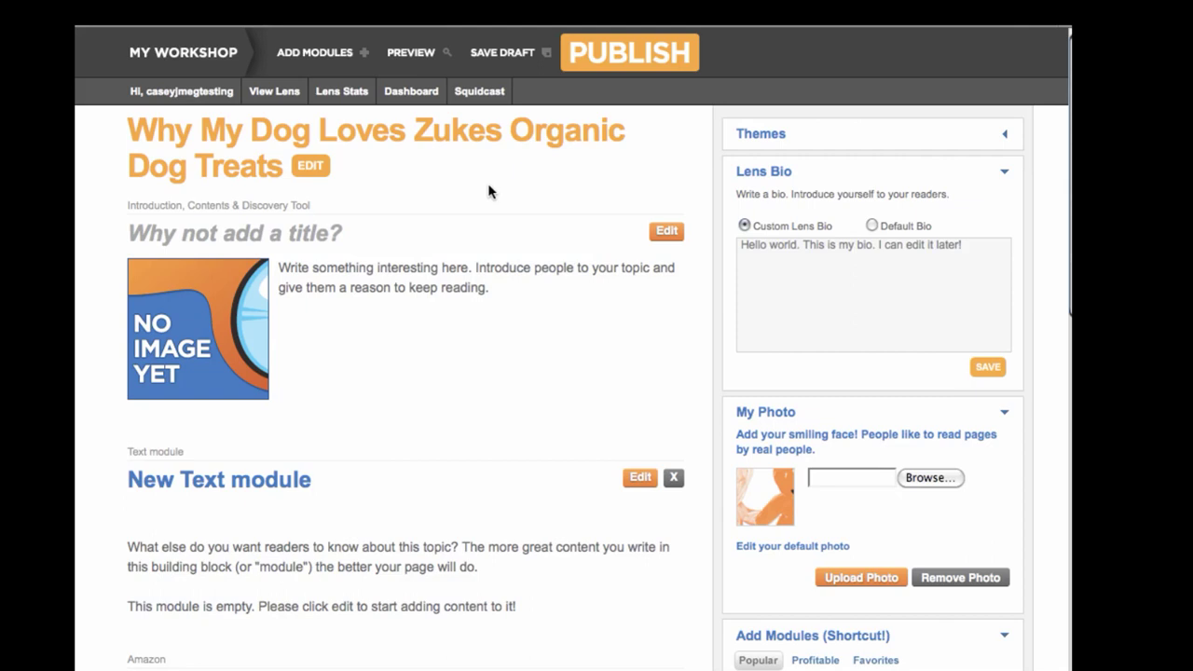
{"action": "left_click", "coordinate": [311, 166]}
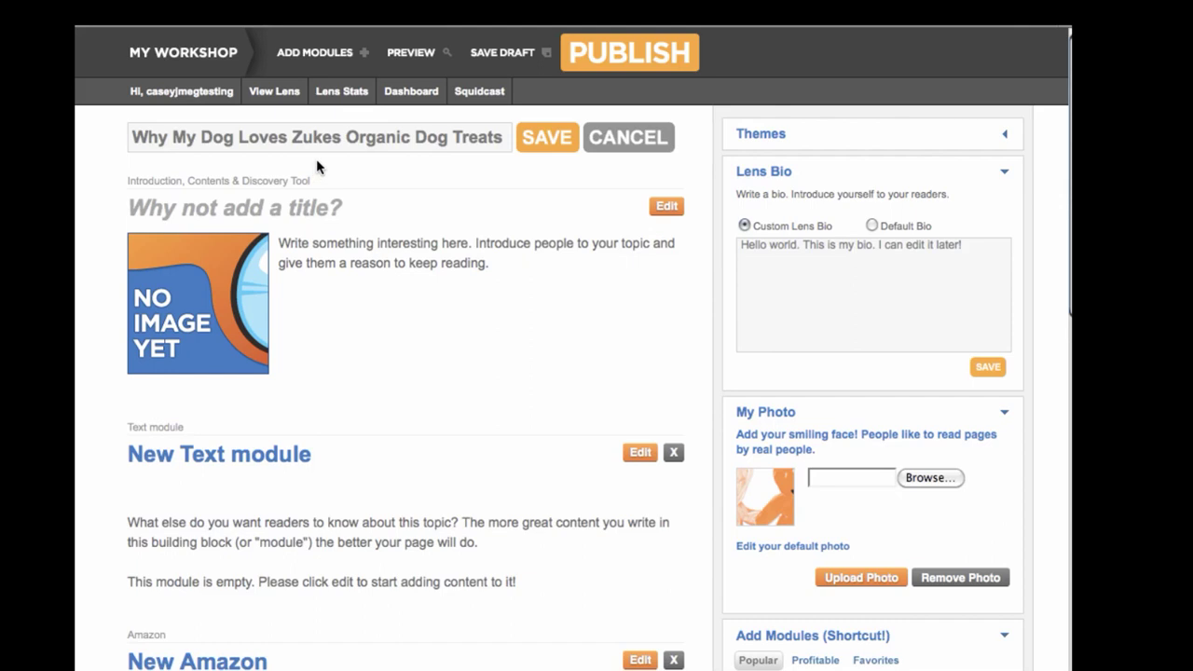
{"action": "left_click", "coordinate": [536, 142]}
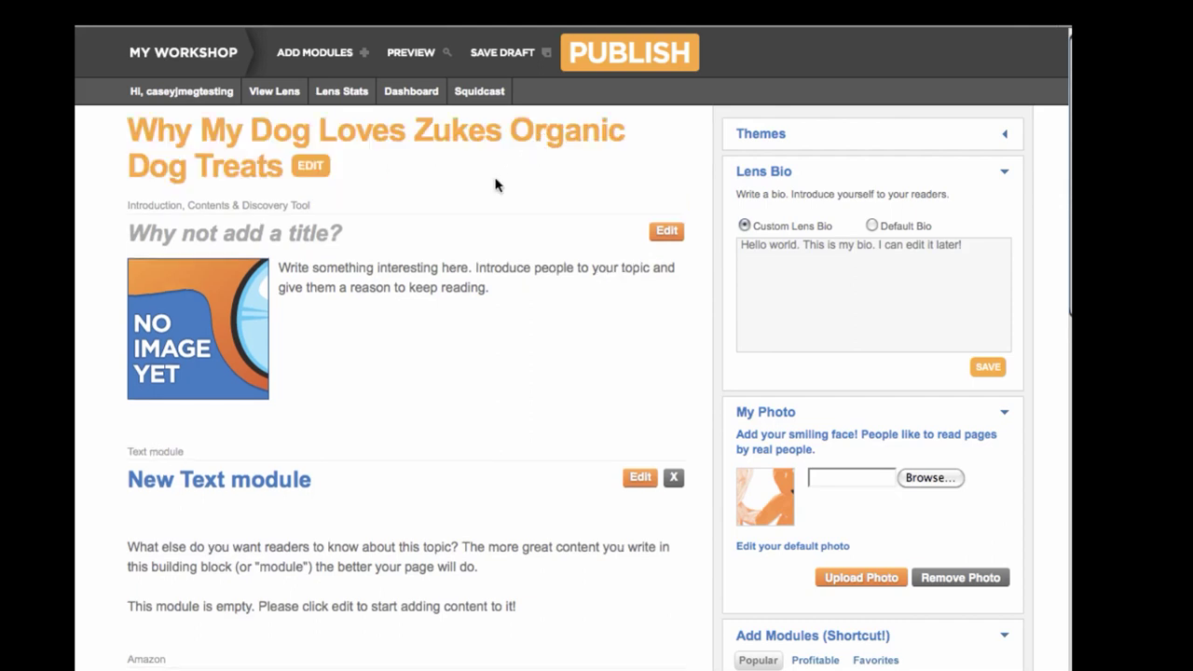
- Upload LunasBirthday.jpg as the lens photo in the Introduction, Contents & Discovery Tool module
{"action": "left_click", "coordinate": [667, 233]}
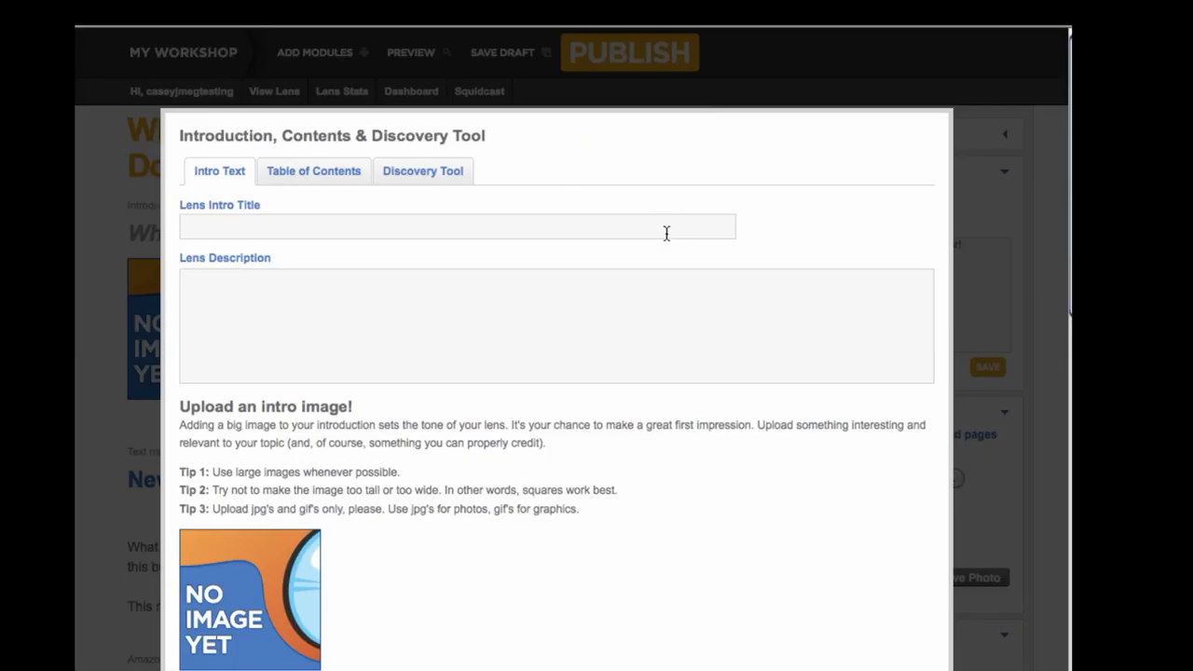
{"action": "scroll", "coordinate": [355, 218], "scroll_direction": "down", "scroll_amount": 2}
{"action": "scroll", "coordinate": [357, 219], "scroll_direction": "down", "scroll_amount": 3}
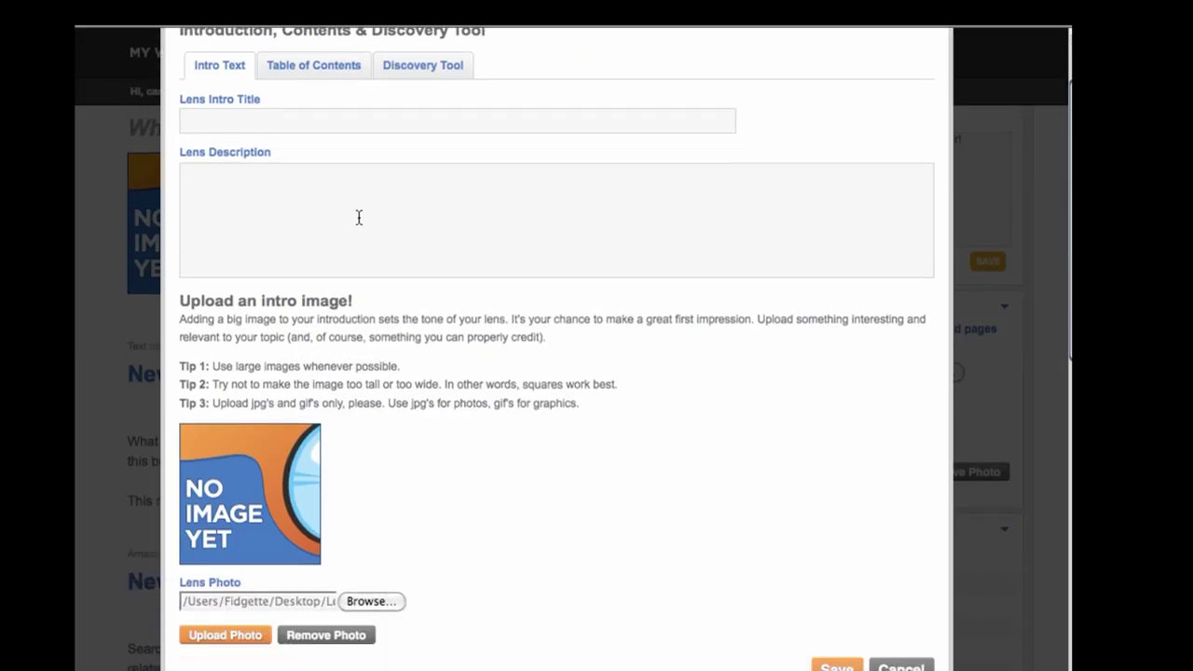
{"action": "left_click", "coordinate": [371, 499]}
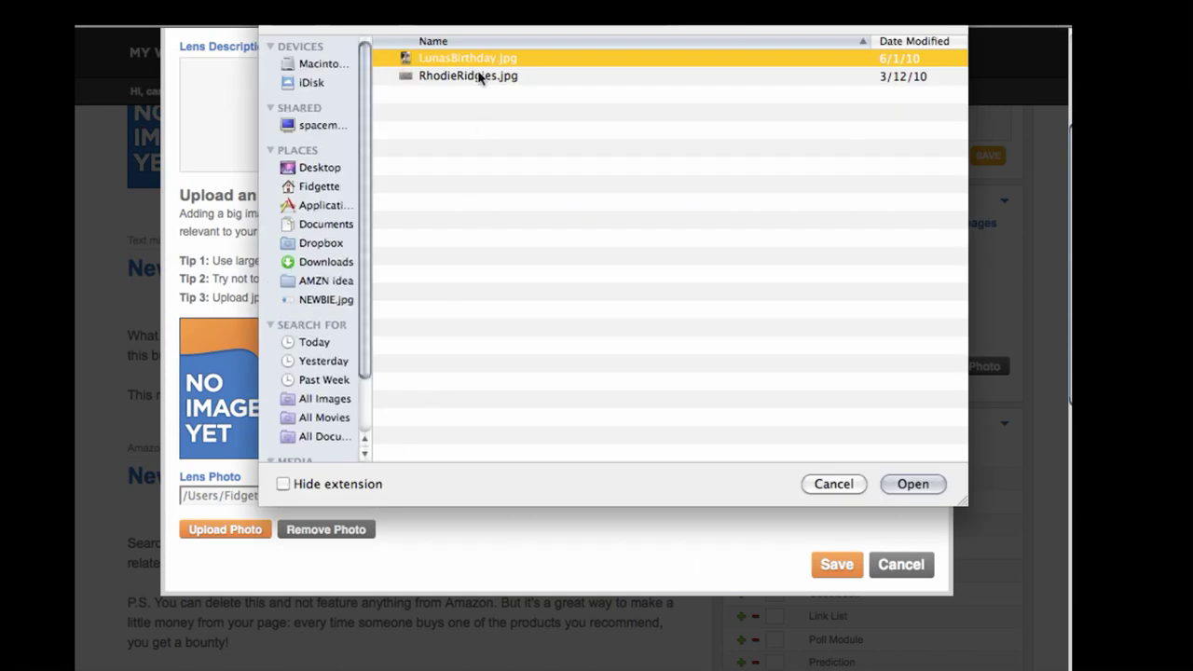
{"action": "double_click", "coordinate": [448, 54]}
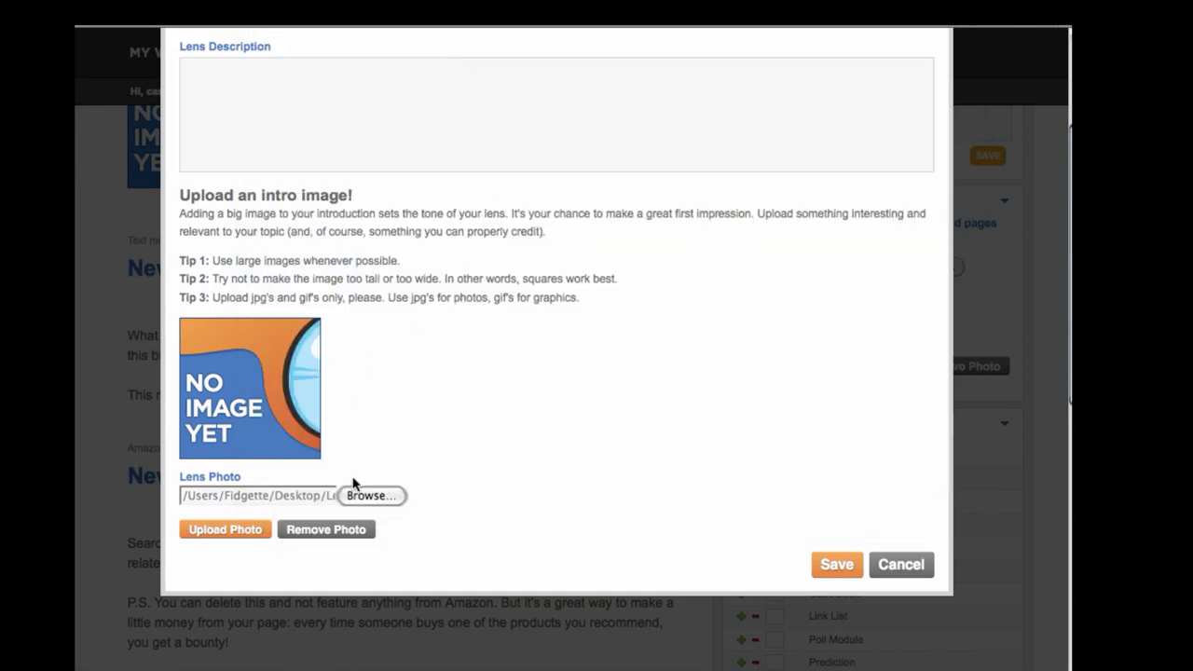
{"action": "left_click", "coordinate": [234, 529]}
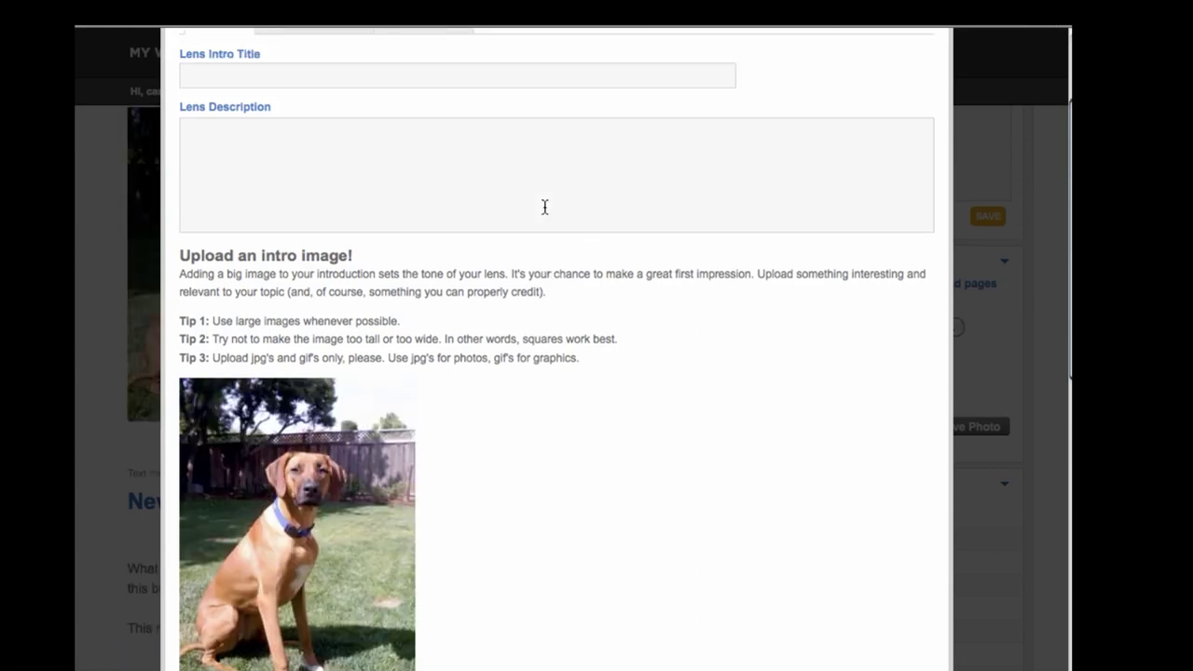
- Copy all the text of the Intro document into the Lens Description and save the introduction module
{"action": "scroll", "coordinate": [546, 207], "scroll_direction": "down", "scroll_amount": 3}
{"action": "scroll", "coordinate": [585, 432], "scroll_direction": "up", "scroll_amount": 3}
{"action": "key", "text": "super+Tab"}
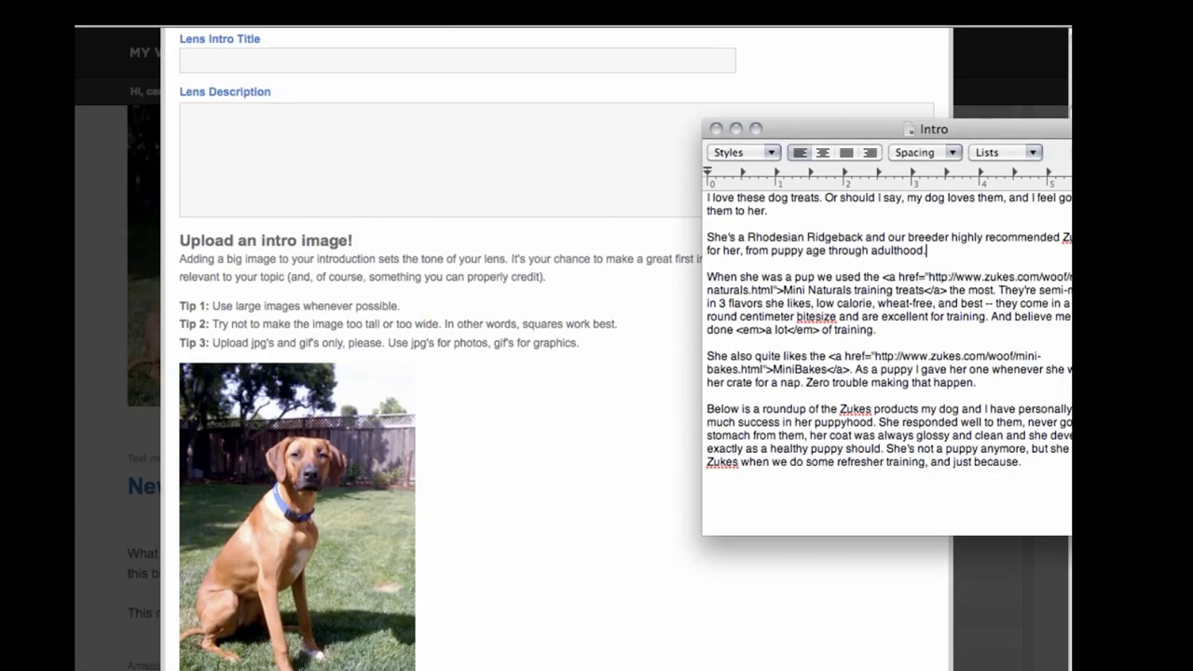
{"action": "key", "text": "super+a"}
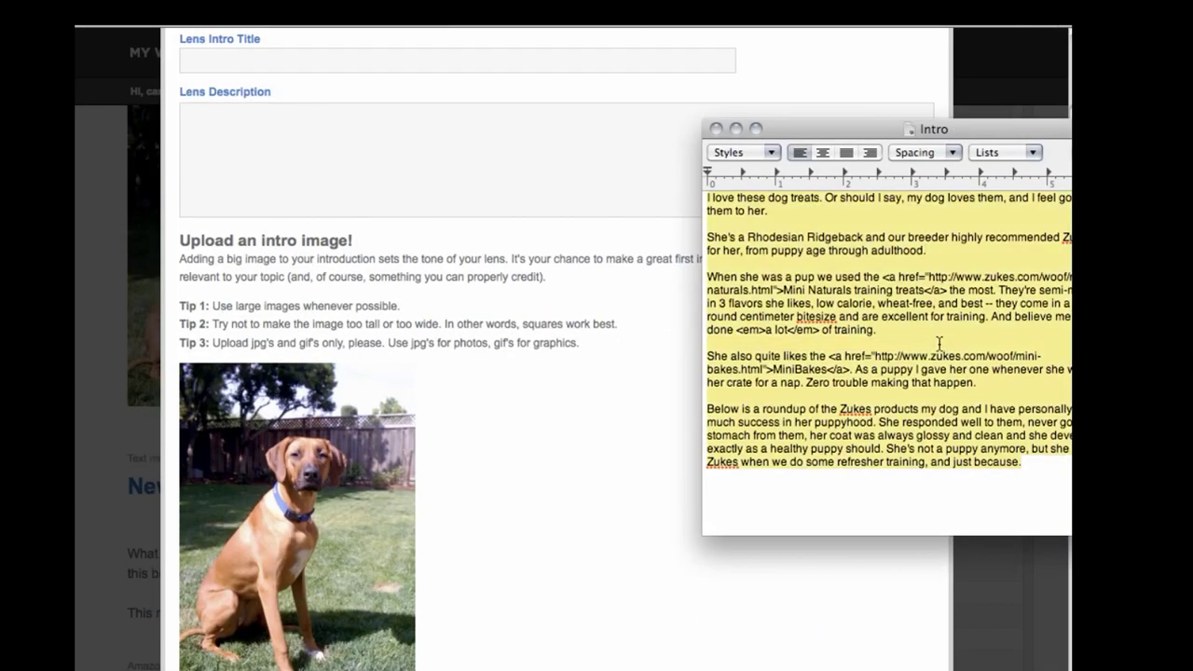
{"action": "left_click", "coordinate": [492, 165]}
{"action": "key", "text": "super+v"}
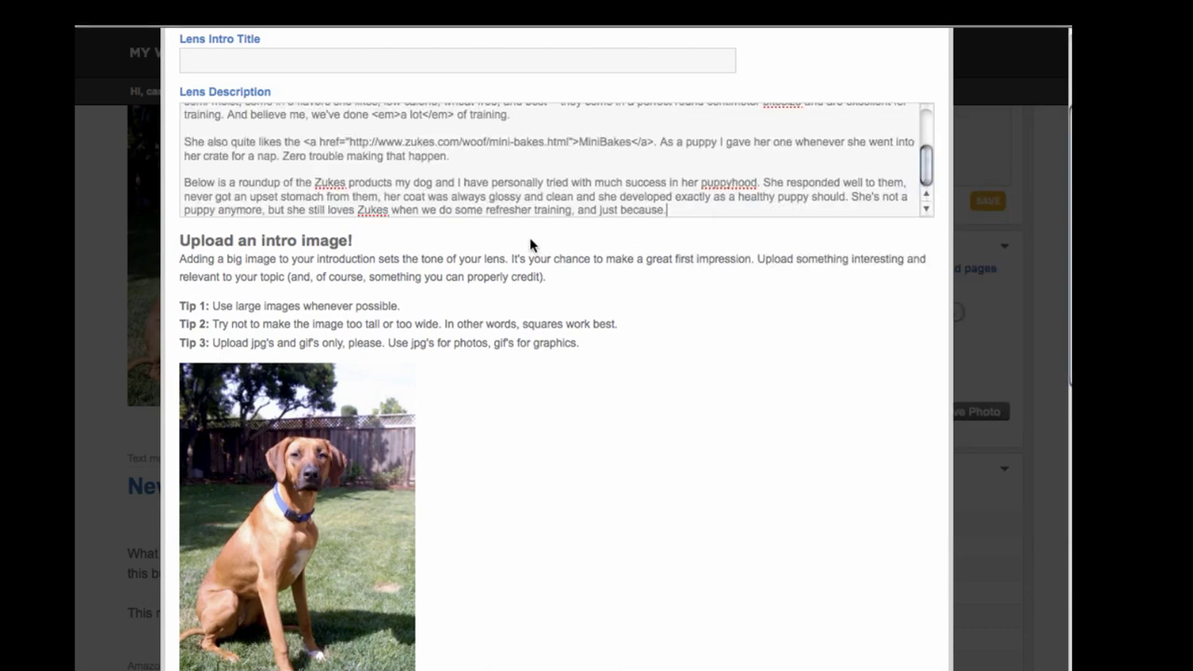
{"action": "scroll", "coordinate": [541, 354], "scroll_direction": "down", "scroll_amount": 2}
{"action": "left_click", "coordinate": [837, 667]}
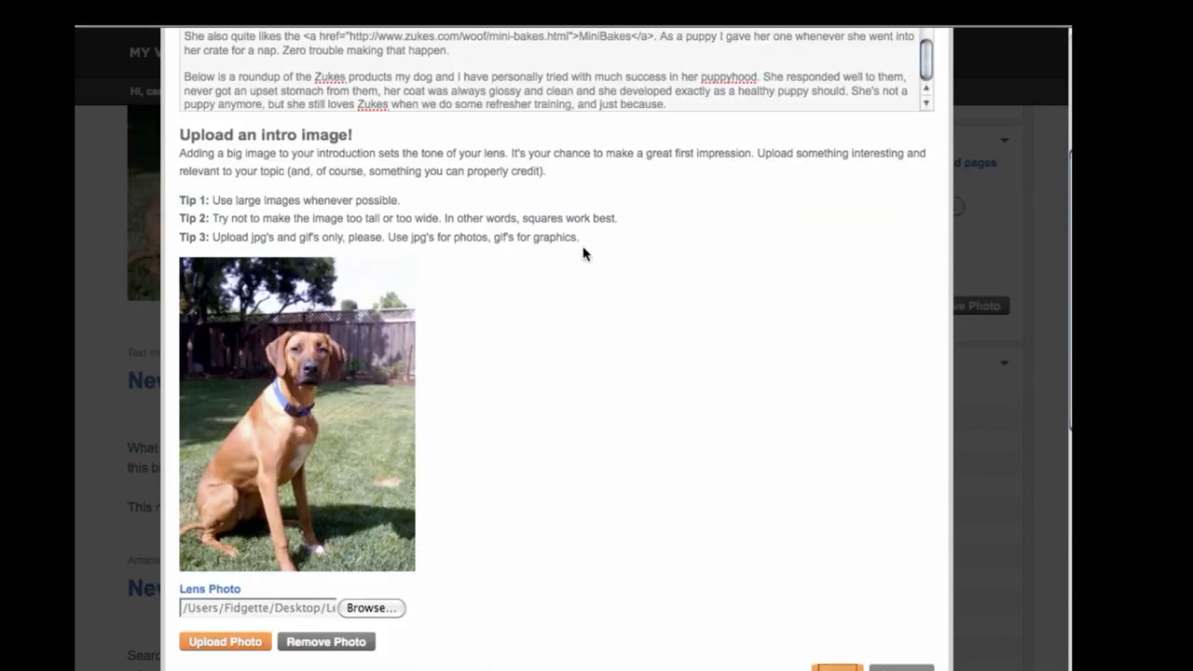
{"action": "scroll", "coordinate": [577, 271], "scroll_direction": "up", "scroll_amount": 3}
{"action": "scroll", "coordinate": [577, 271], "scroll_direction": "up", "scroll_amount": 2}
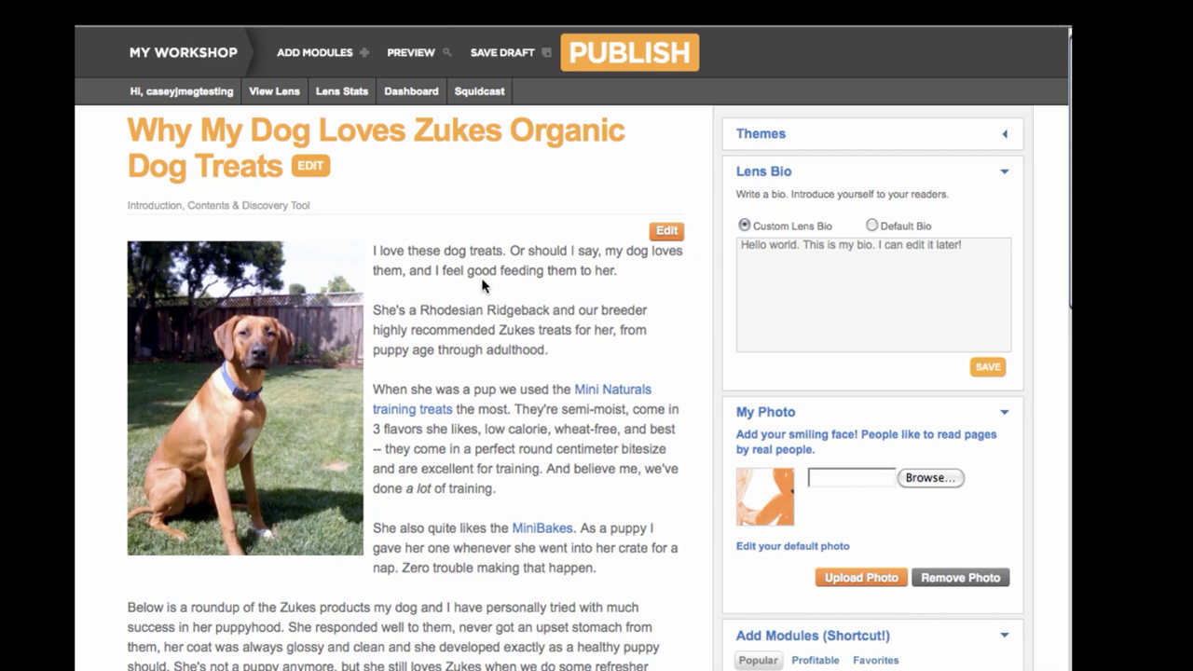
- Look through the first pages of the module tour and the list of most popular modules without adding any
{"action": "scroll", "coordinate": [550, 293], "scroll_direction": "down", "scroll_amount": 1}
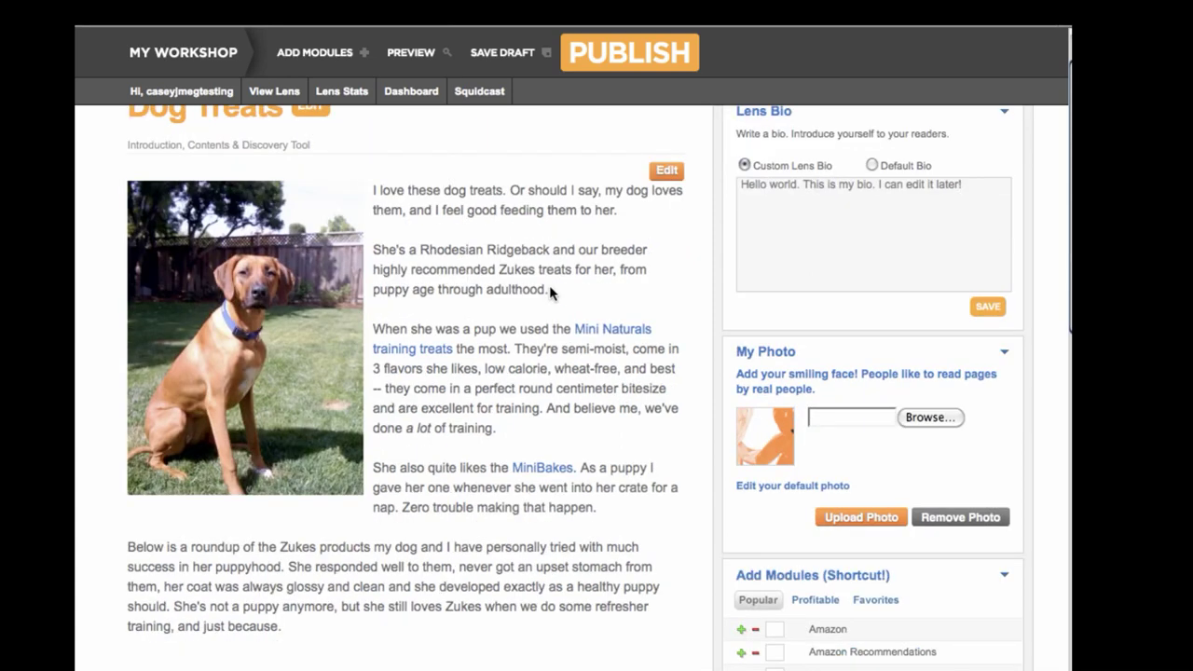
{"action": "scroll", "coordinate": [550, 292], "scroll_direction": "down", "scroll_amount": 1}
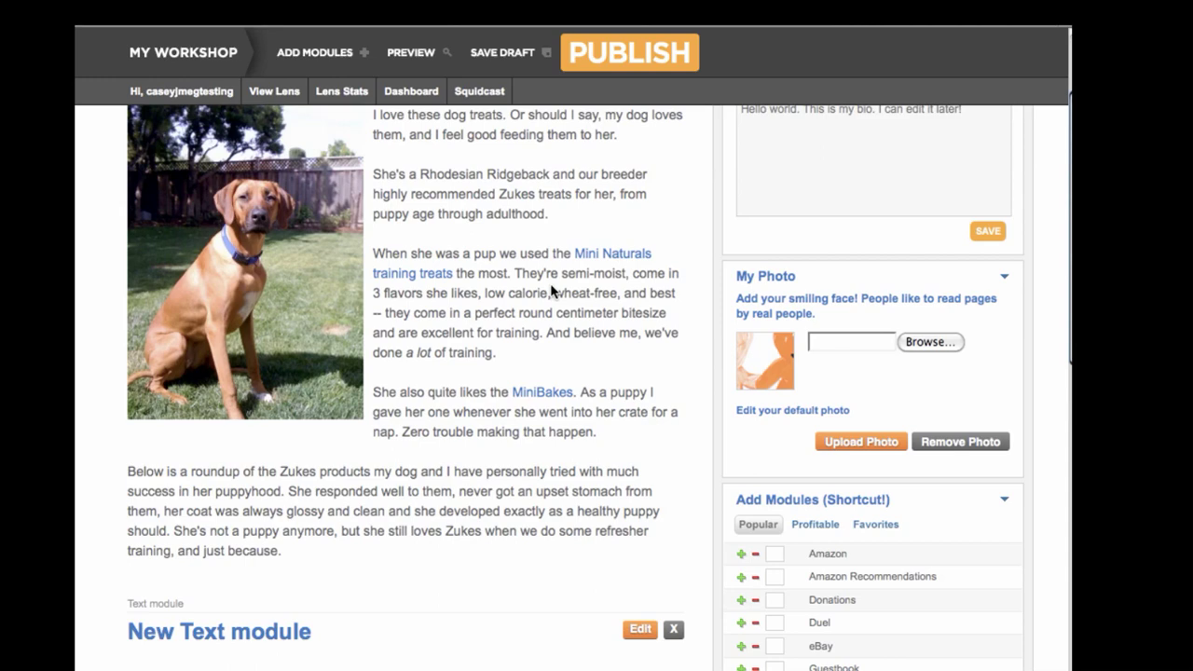
{"action": "scroll", "coordinate": [552, 292], "scroll_direction": "up", "scroll_amount": 3}
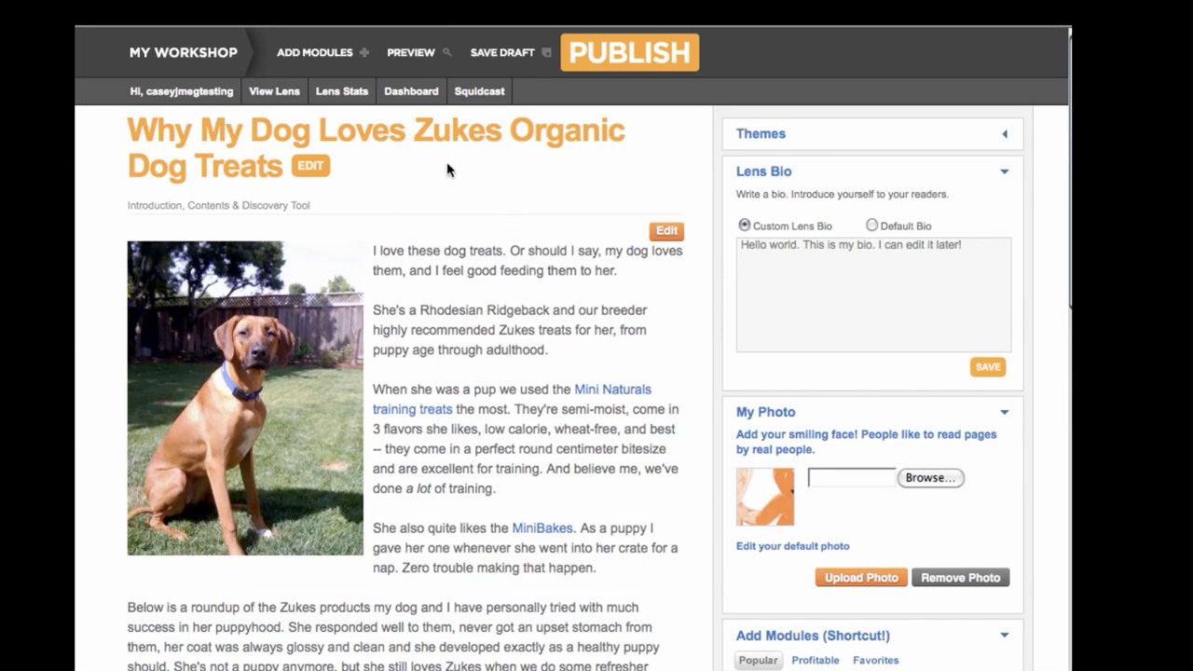
{"action": "left_click", "coordinate": [336, 55]}
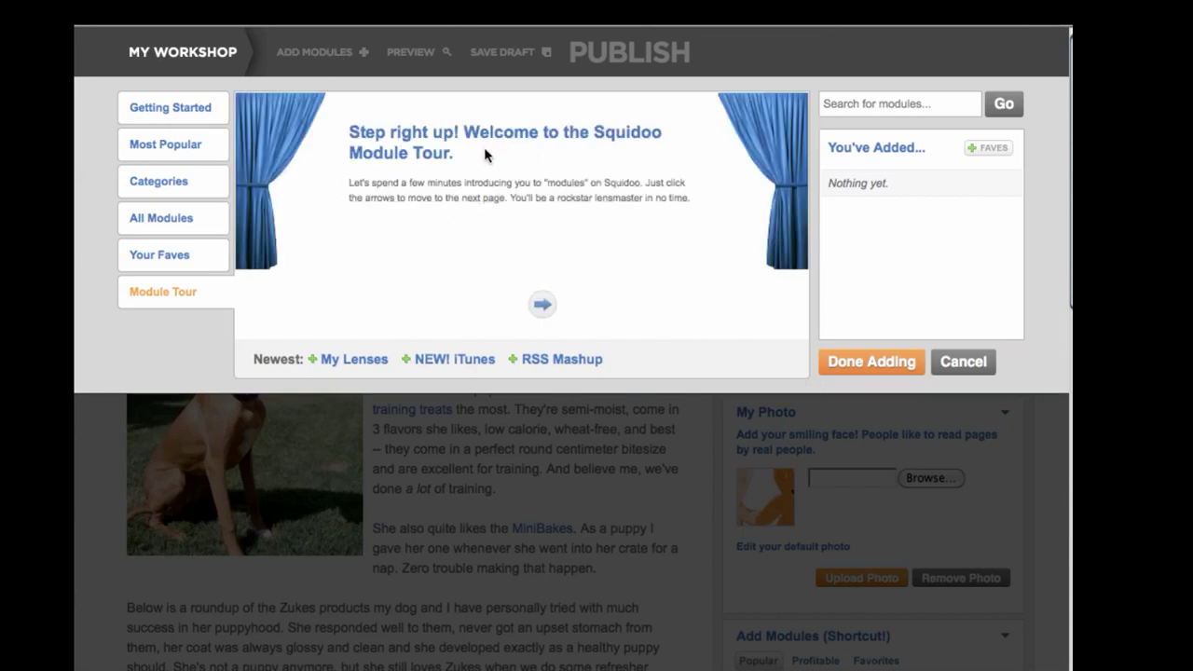
{"action": "left_click", "coordinate": [543, 305]}
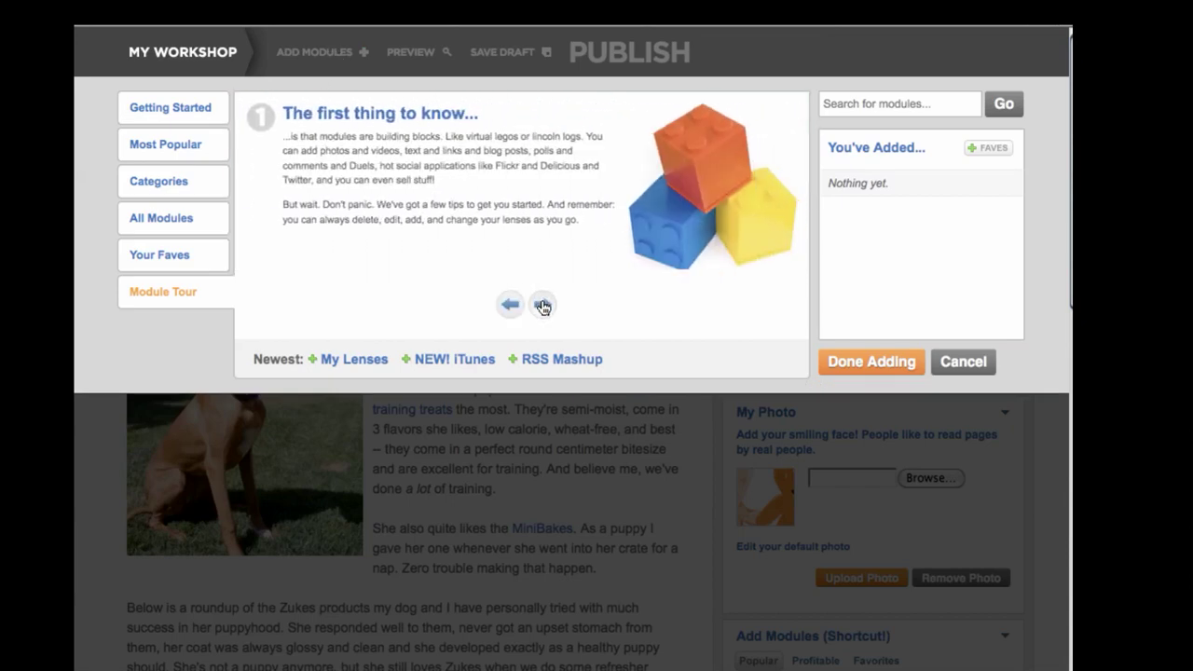
{"action": "left_click", "coordinate": [541, 304]}
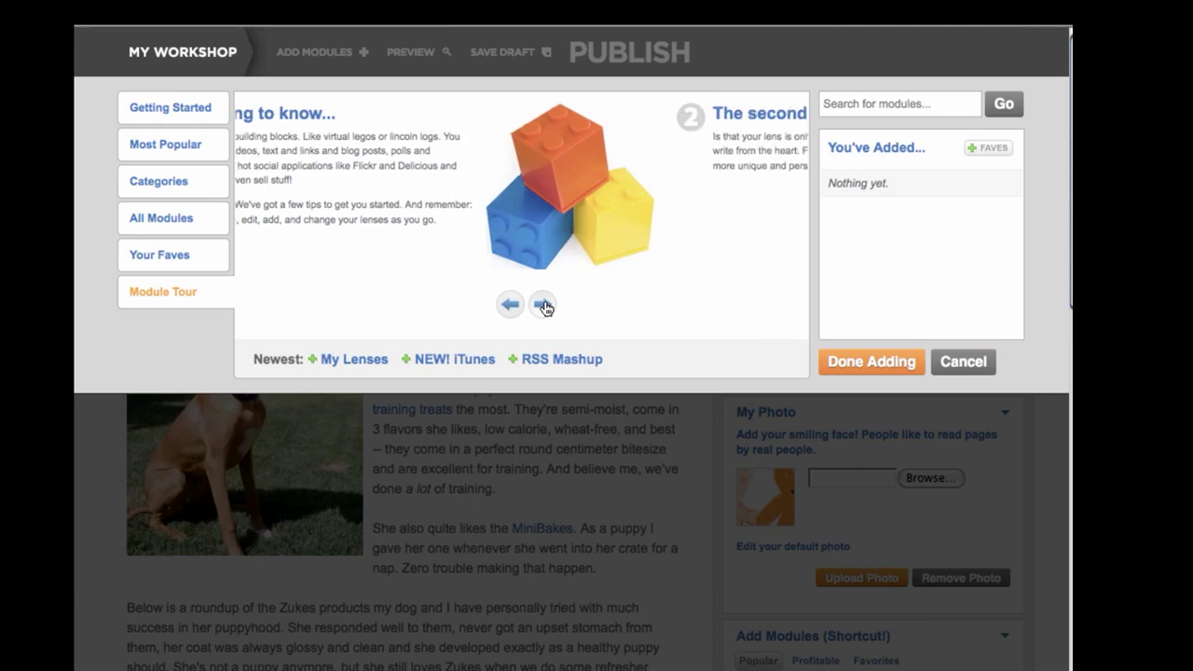
{"action": "left_click", "coordinate": [187, 149]}
{"action": "scroll", "coordinate": [390, 192], "scroll_direction": "down", "scroll_amount": 5}
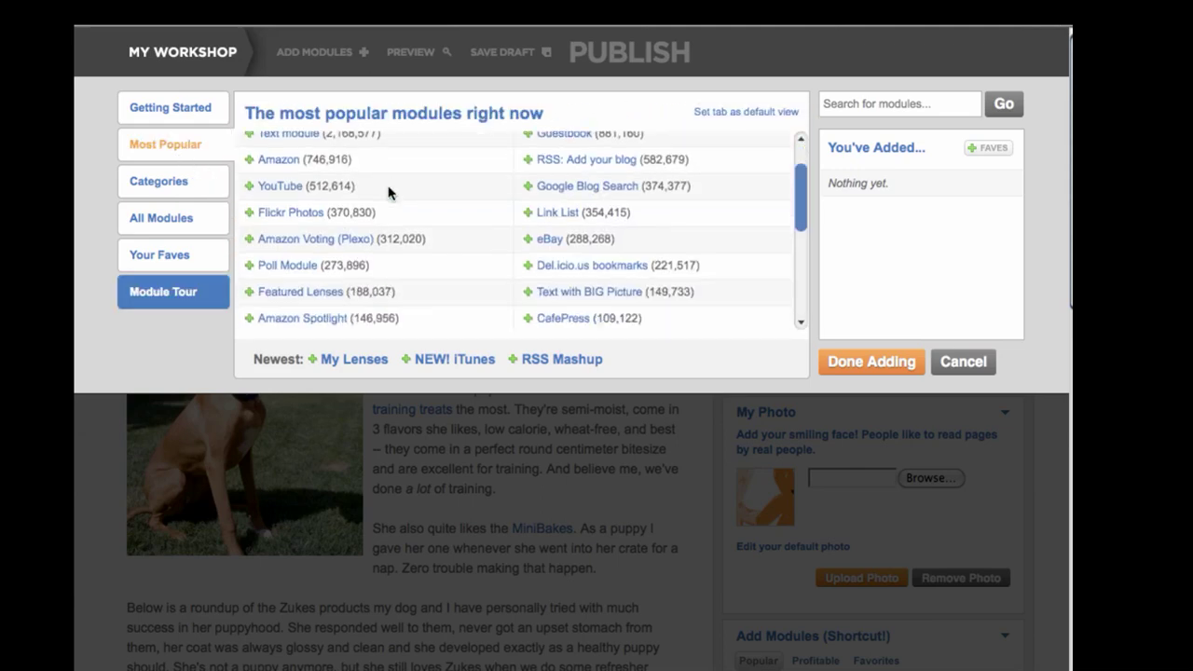
{"action": "scroll", "coordinate": [390, 192], "scroll_direction": "up", "scroll_amount": 5}
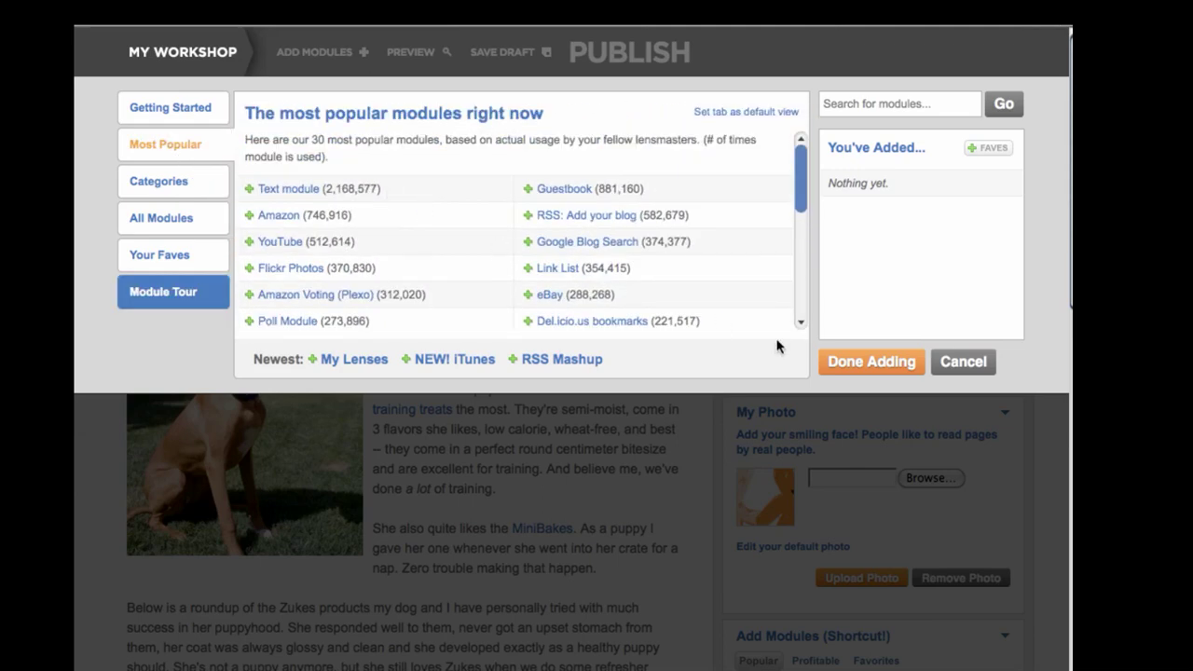
{"action": "left_click", "coordinate": [955, 364]}
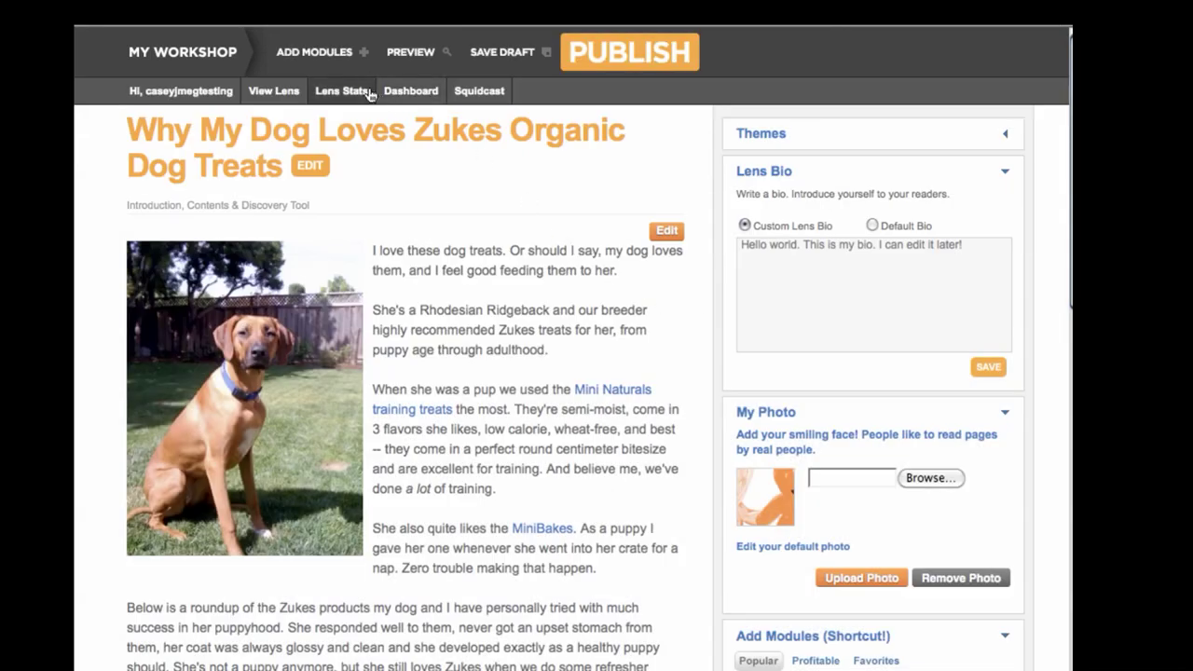
- Set the number of Amazon modules to add to 1 in the Add Modules shortcut list
{"action": "scroll", "coordinate": [524, 199], "scroll_direction": "down", "scroll_amount": 3}
{"action": "scroll", "coordinate": [524, 199], "scroll_direction": "down", "scroll_amount": 7}
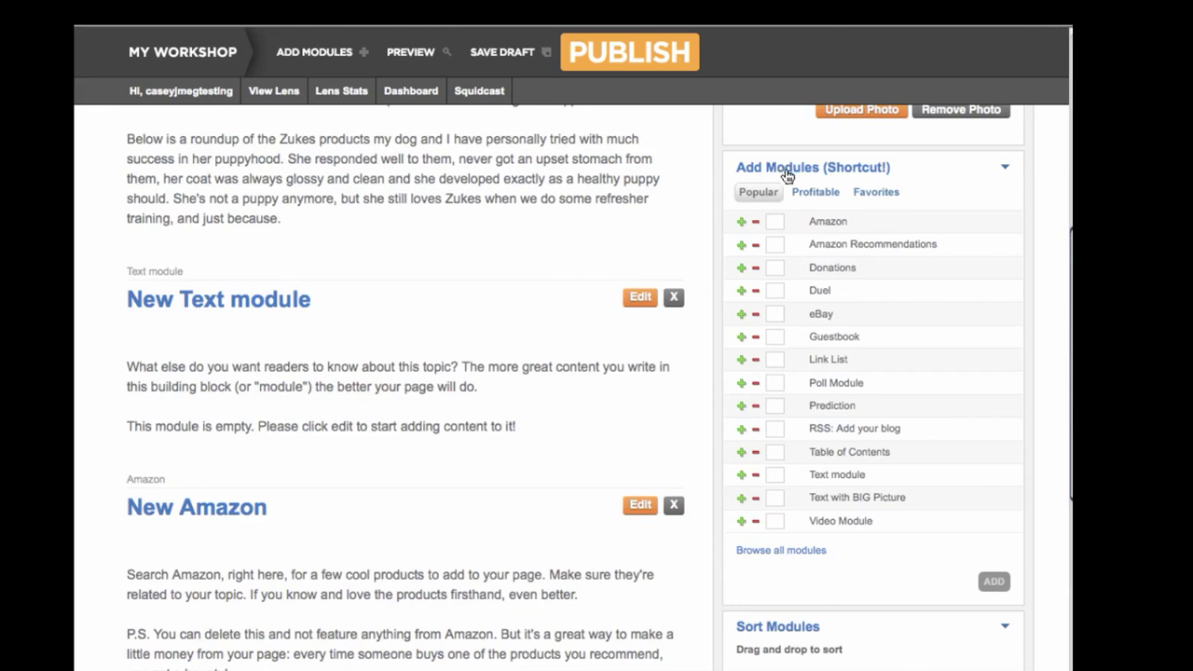
{"action": "left_click", "coordinate": [742, 223]}
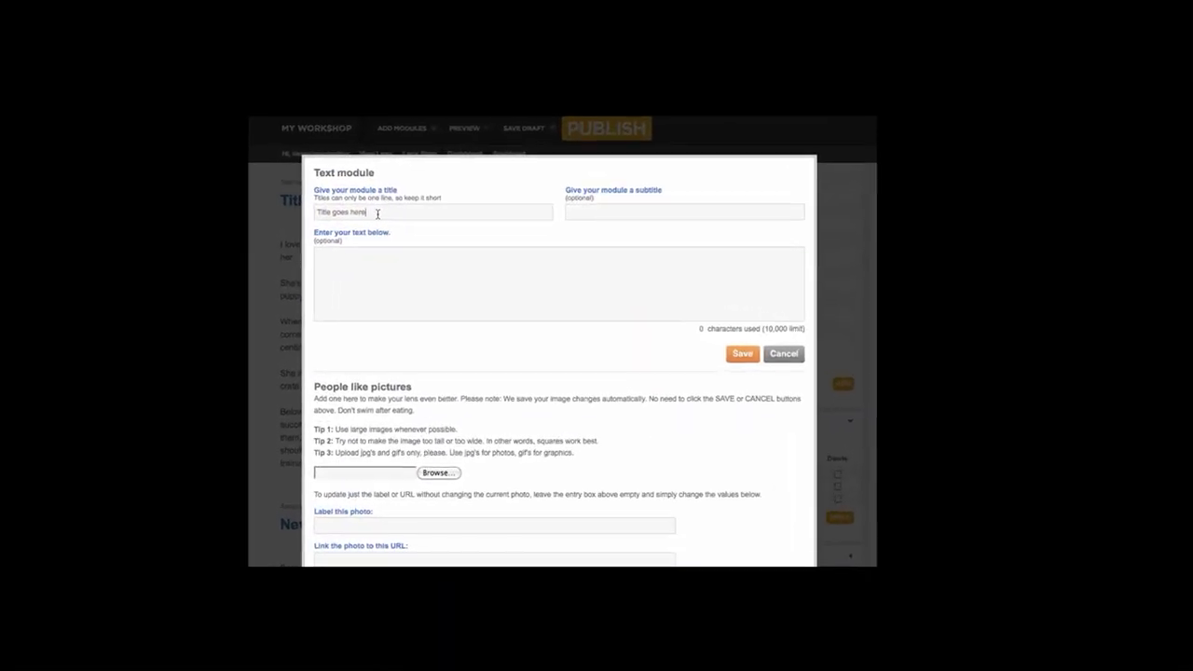
- Paste the copied dog treats text into the body of the text module titled "Title goes here"
{"action": "left_click", "coordinate": [587, 204]}
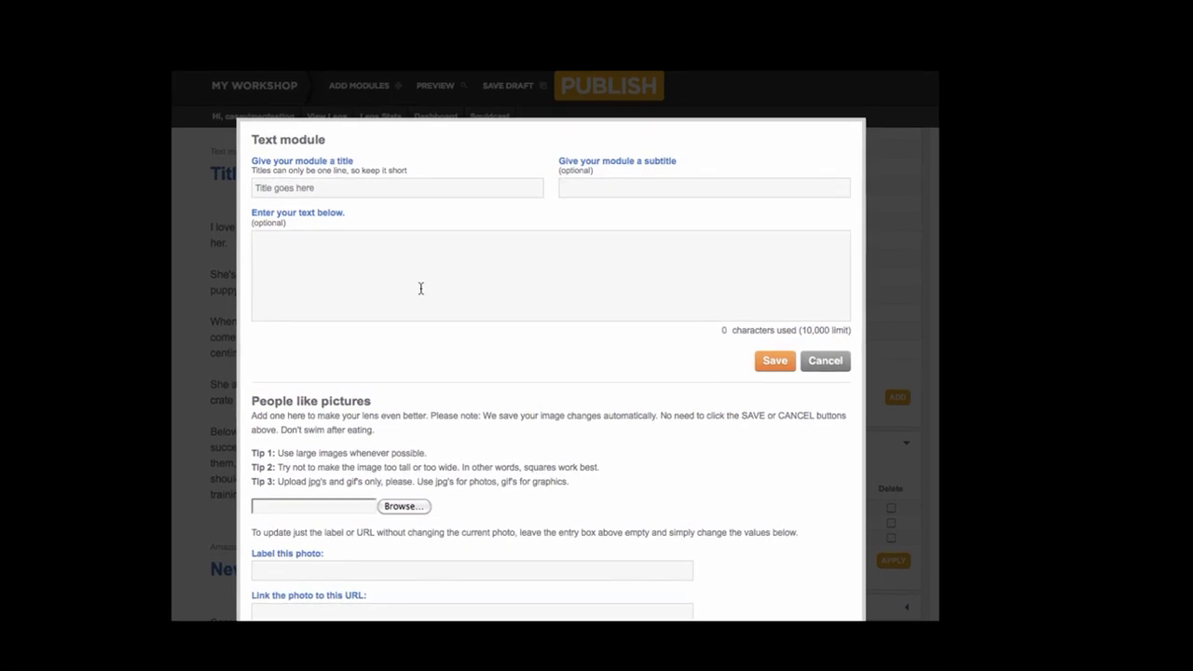
{"action": "left_click", "coordinate": [374, 260]}
{"action": "key", "text": "ctrl+v"}
{"action": "scroll", "coordinate": [386, 258], "scroll_direction": "up", "scroll_amount": 5}
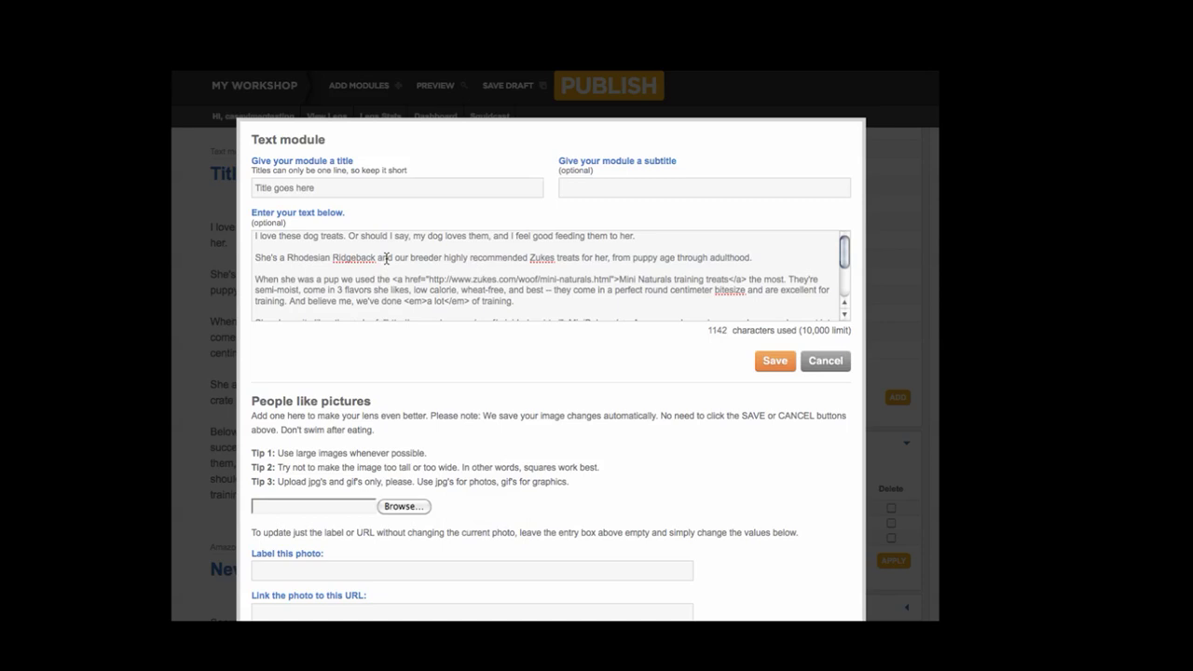
{"action": "scroll", "coordinate": [386, 259], "scroll_direction": "down", "scroll_amount": 2}
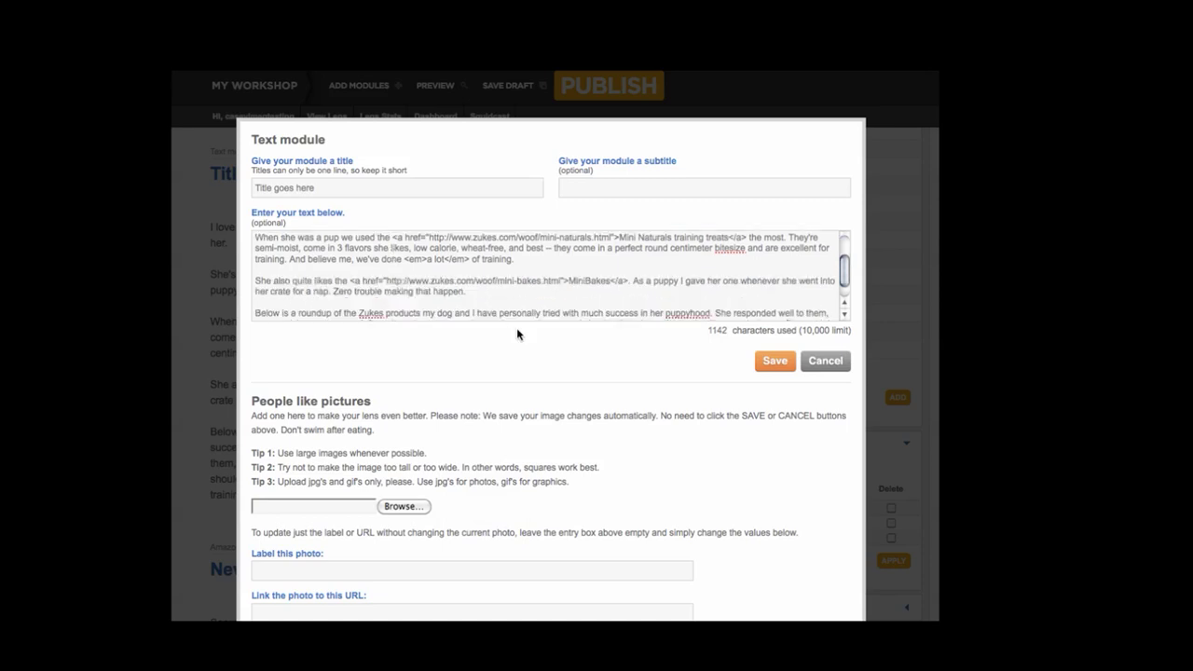
- Upload RhodieRidgies.jpg as the text module's picture and save the module
{"action": "scroll", "coordinate": [516, 327], "scroll_direction": "down", "scroll_amount": 2}
{"action": "left_click", "coordinate": [403, 424]}
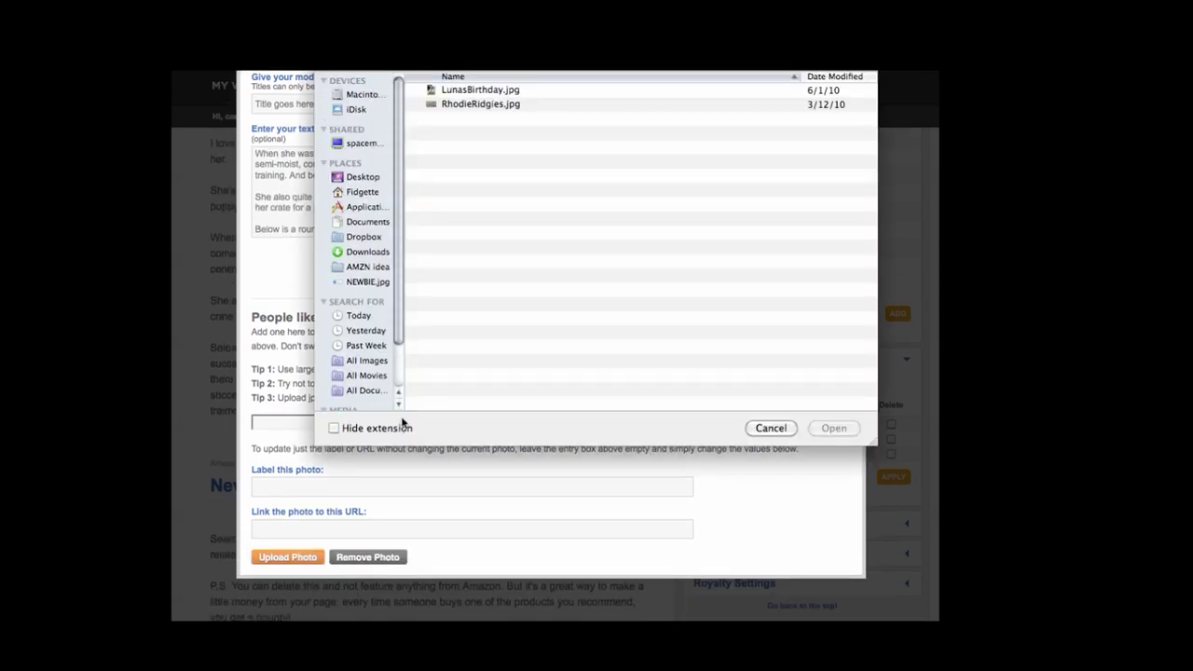
{"action": "double_click", "coordinate": [459, 106]}
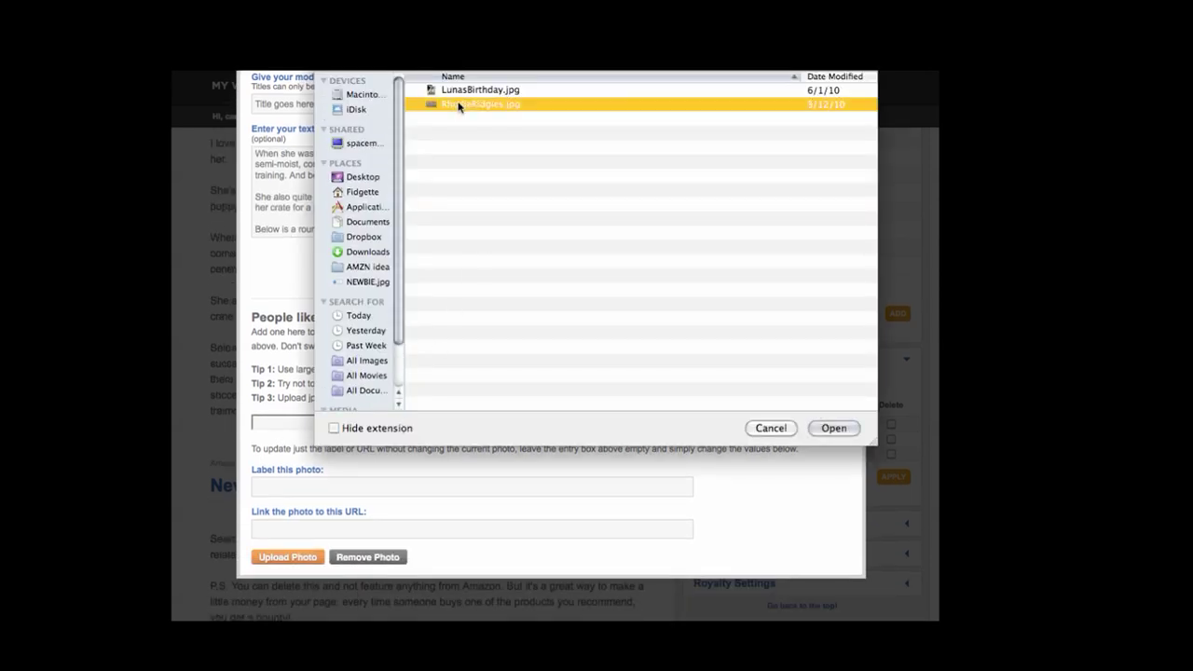
{"action": "scroll", "coordinate": [506, 333], "scroll_direction": "down", "scroll_amount": 1}
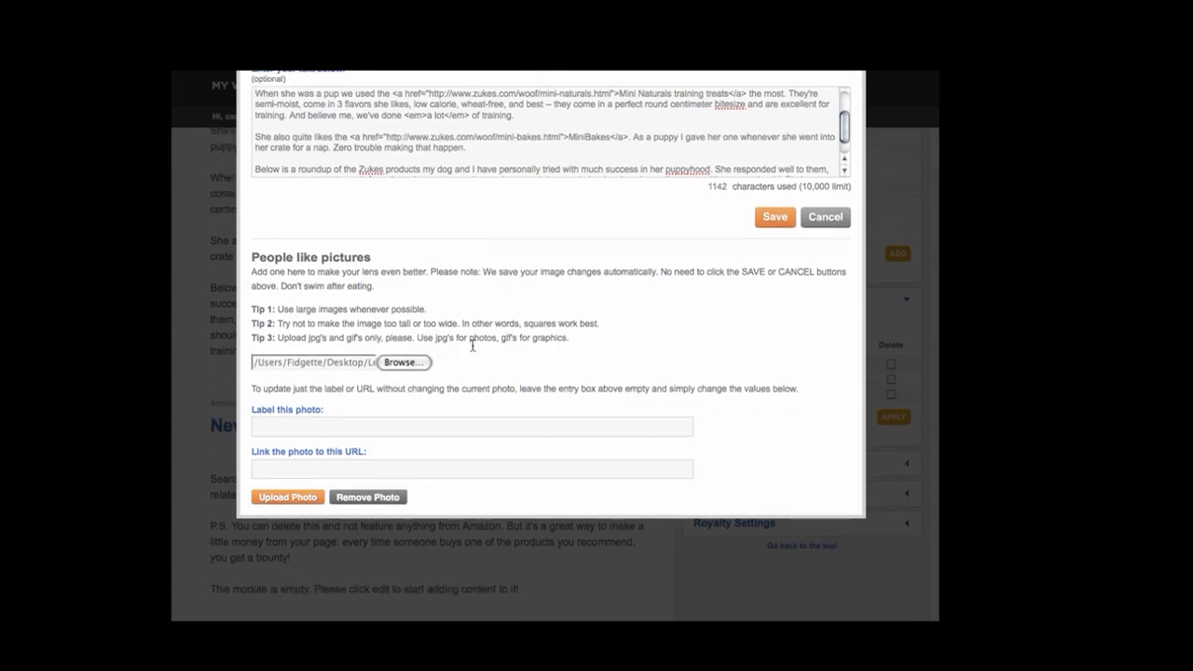
{"action": "left_click", "coordinate": [297, 498]}
{"action": "left_click", "coordinate": [775, 217]}
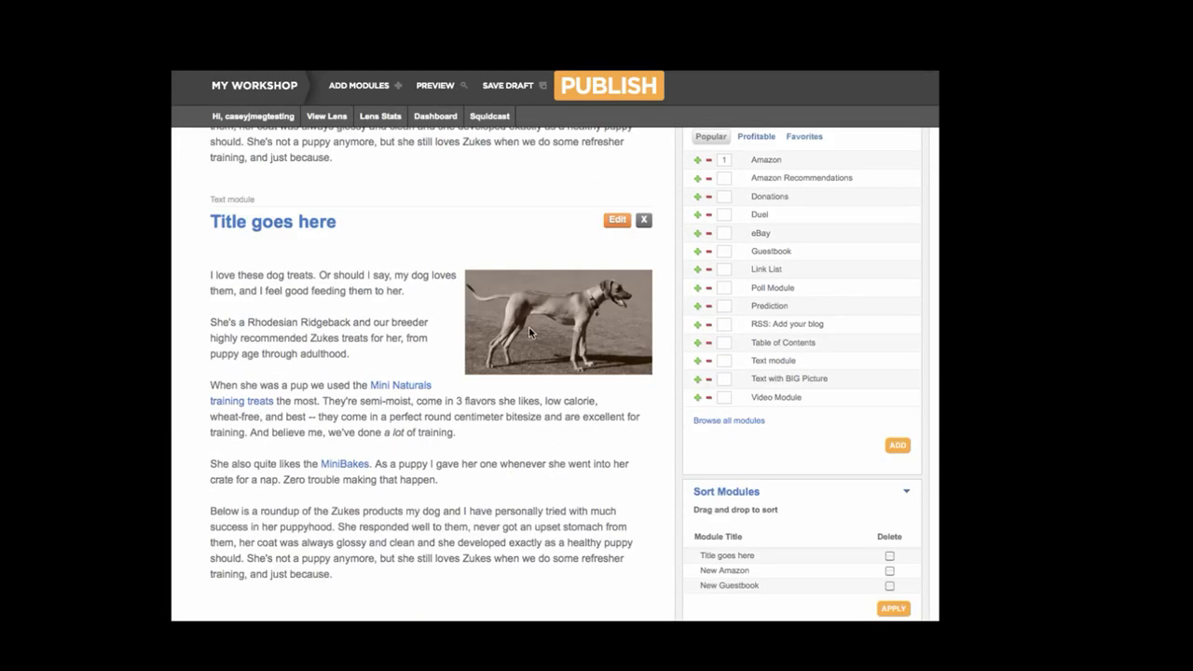
{"action": "scroll", "coordinate": [528, 328], "scroll_direction": "down", "scroll_amount": 10}
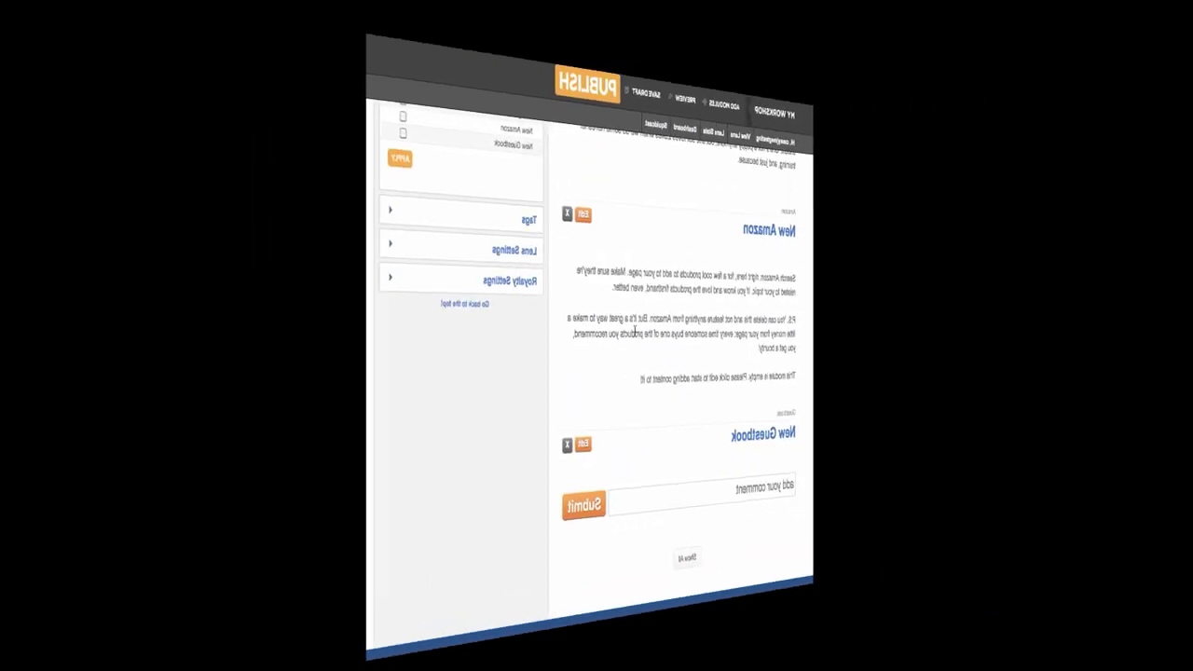
{"action": "scroll", "coordinate": [485, 247], "scroll_direction": "down", "scroll_amount": 1}
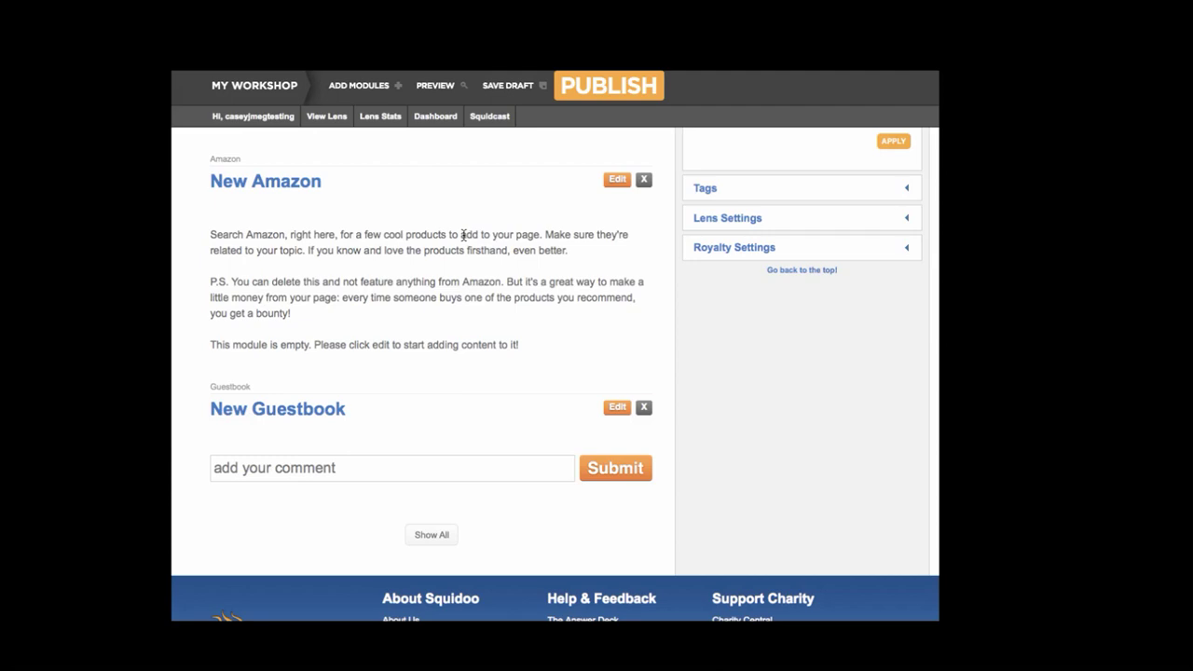
- Open the New Amazon module for editing and title it "Zukes dog treats"
{"action": "left_click", "coordinate": [615, 180]}
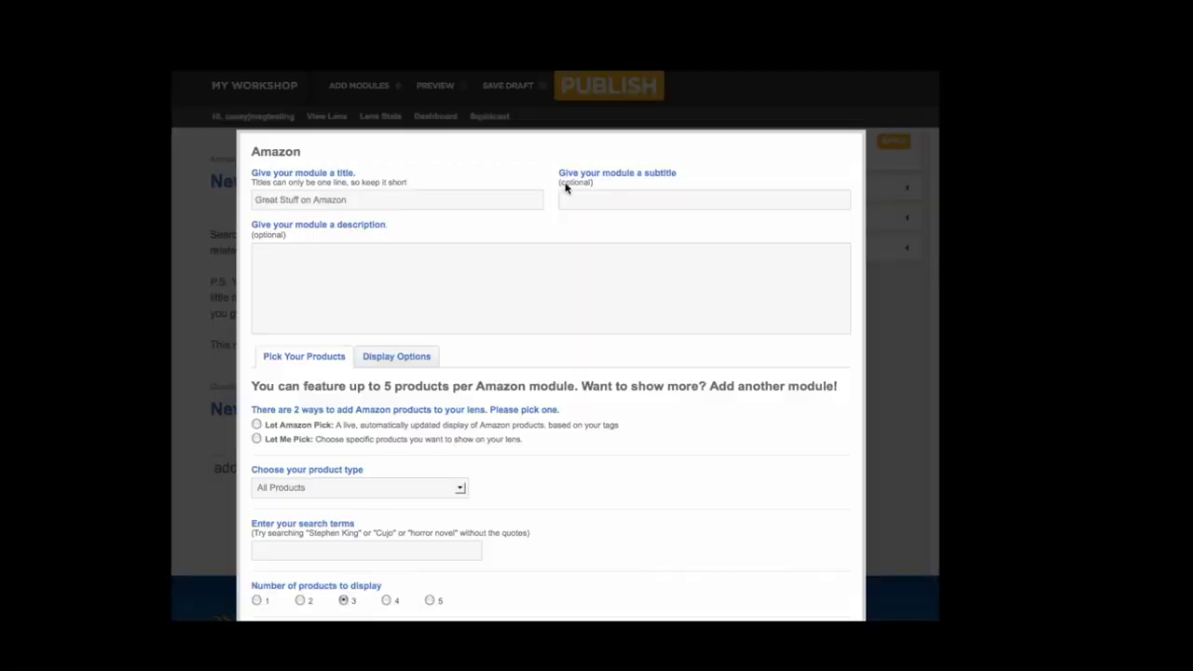
{"action": "triple_click", "coordinate": [356, 168]}
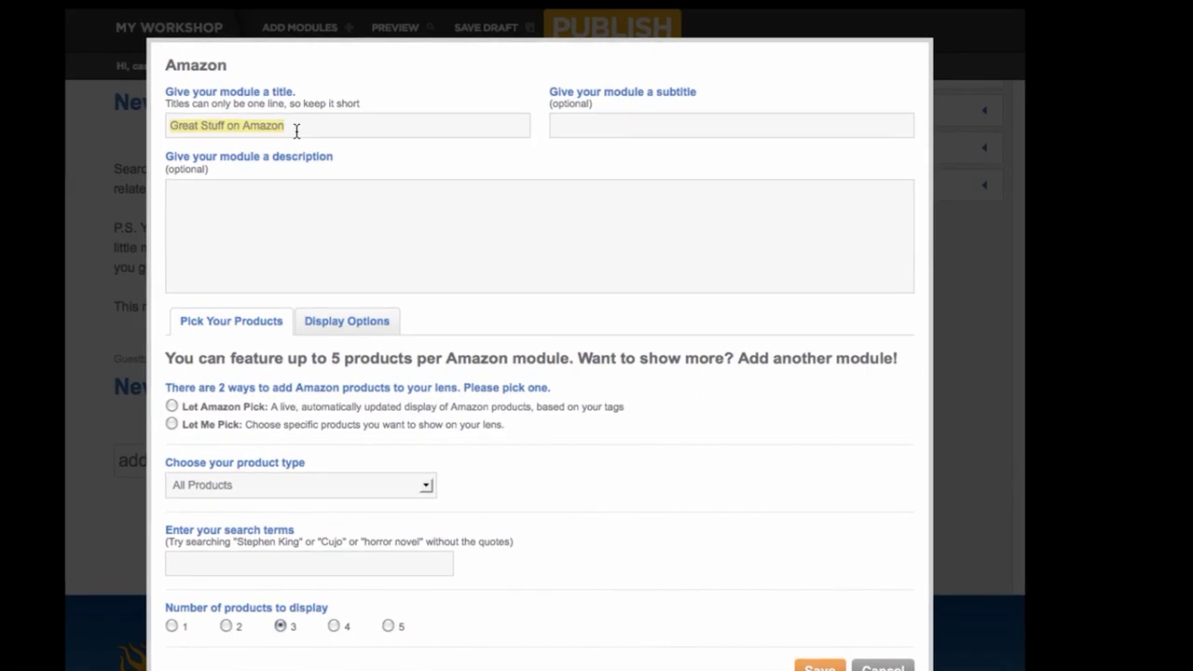
{"action": "type", "text": "Dog trea"}
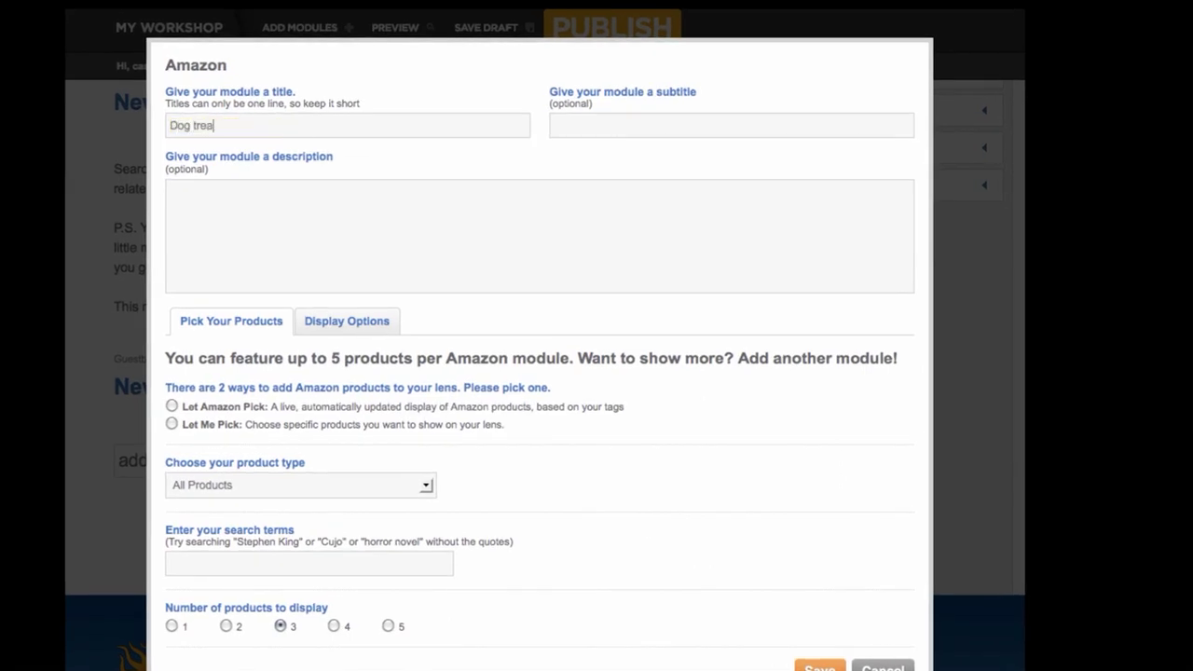
{"action": "key", "text": "BackSpace"}
{"action": "key", "text": "BackSpace"}
{"action": "key", "text": "BackSpace"}
{"action": "key", "text": "BackSpace"}
{"action": "key", "text": "BackSpace"}
{"action": "key", "text": "BackSpace"}
{"action": "key", "text": "BackSpace"}
{"action": "key", "text": "BackSpace"}
{"action": "type", "text": "Zukes dog treats"}
- Set the Amazon module's product type to Pet Supplies
{"action": "scroll", "coordinate": [345, 270], "scroll_direction": "down", "scroll_amount": 1}
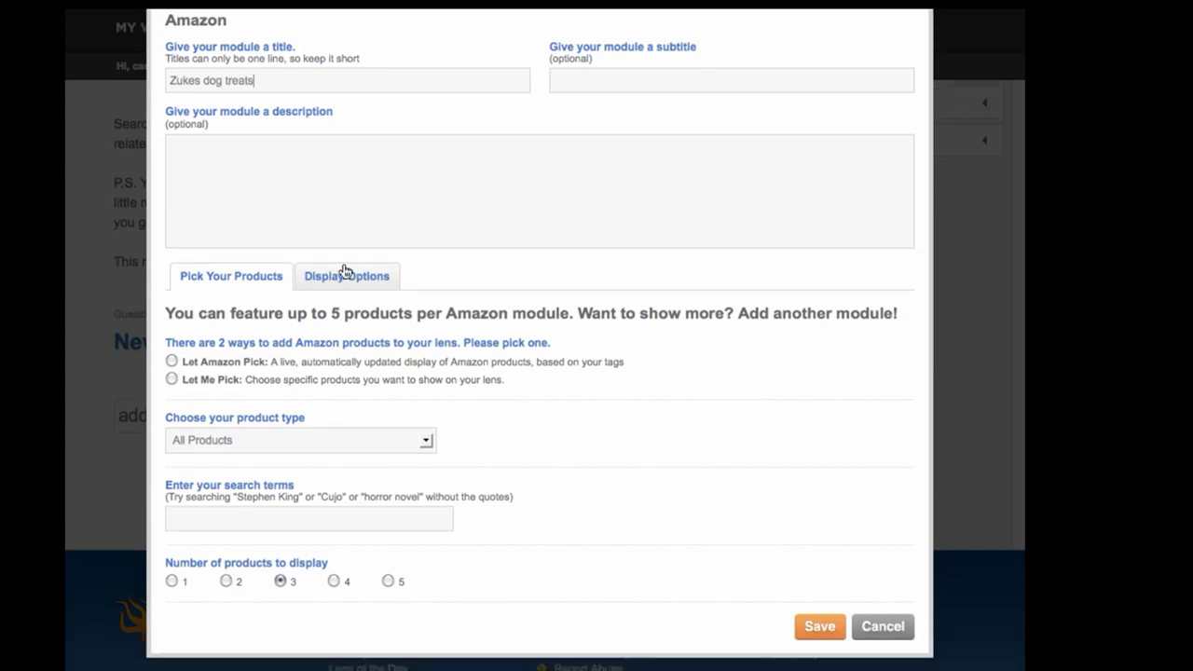
{"action": "left_click", "coordinate": [257, 449]}
{"action": "scroll", "coordinate": [261, 463], "scroll_direction": "down", "scroll_amount": 4}
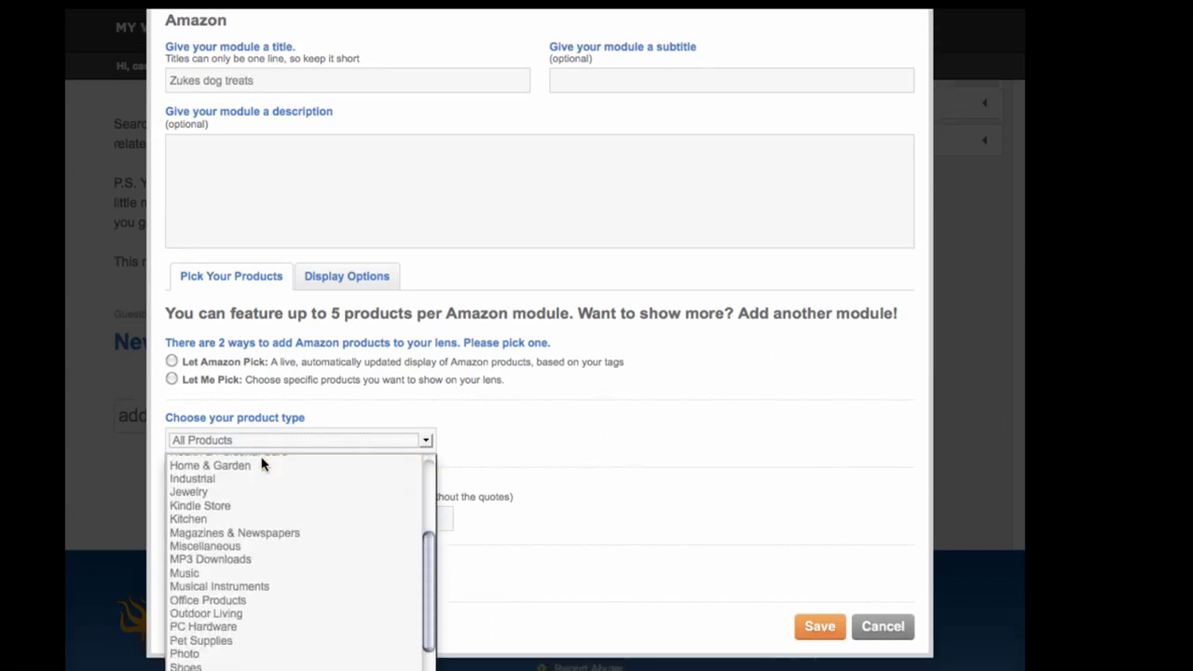
{"action": "left_click", "coordinate": [216, 655]}
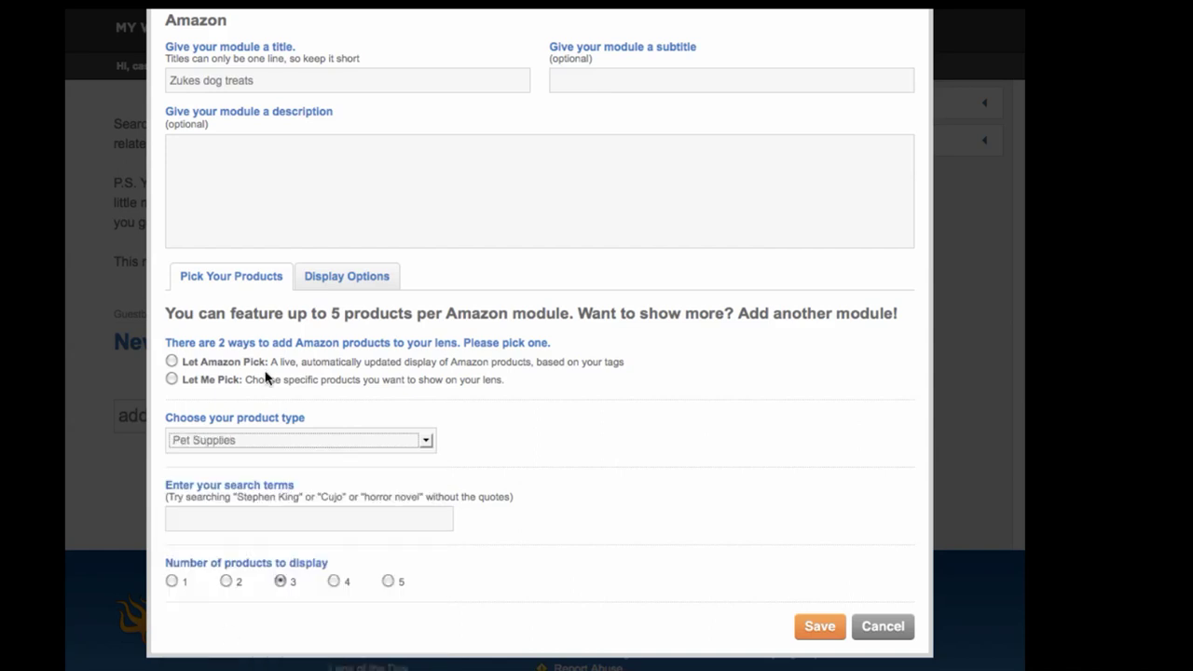
- Let Amazon pick the products using the search terms "zukes dog treats" and save the module
{"action": "scroll", "coordinate": [266, 377], "scroll_direction": "down", "scroll_amount": 1}
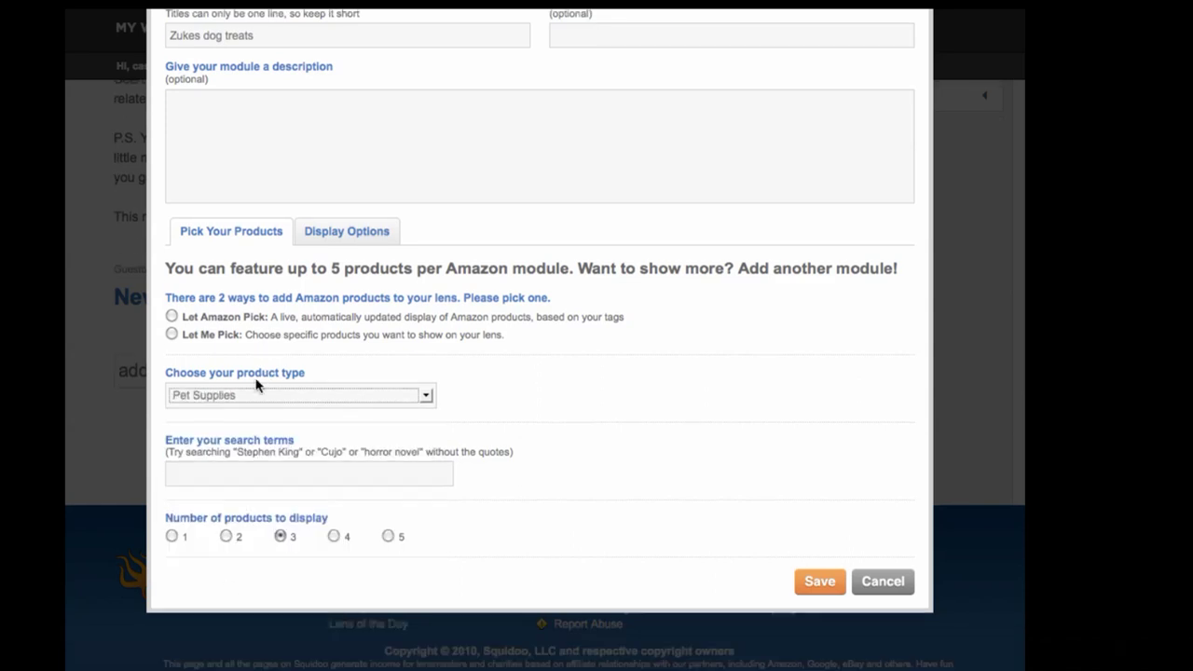
{"action": "left_click", "coordinate": [173, 317]}
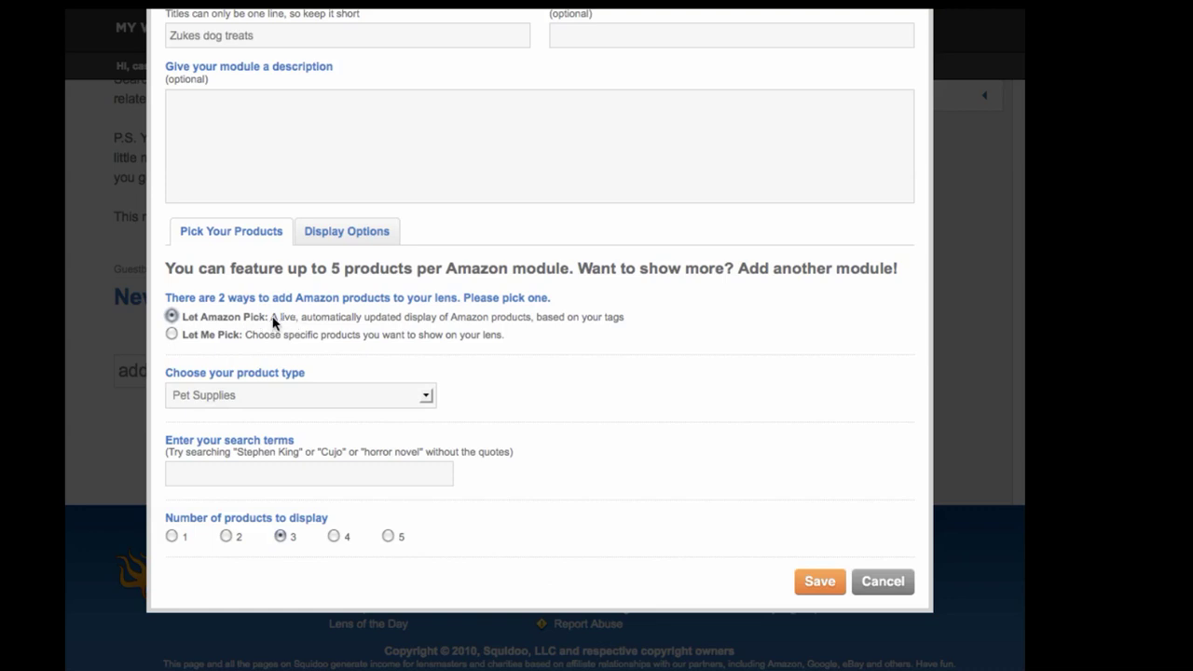
{"action": "left_click", "coordinate": [228, 475]}
{"action": "type", "text": "zukes dog treats"}
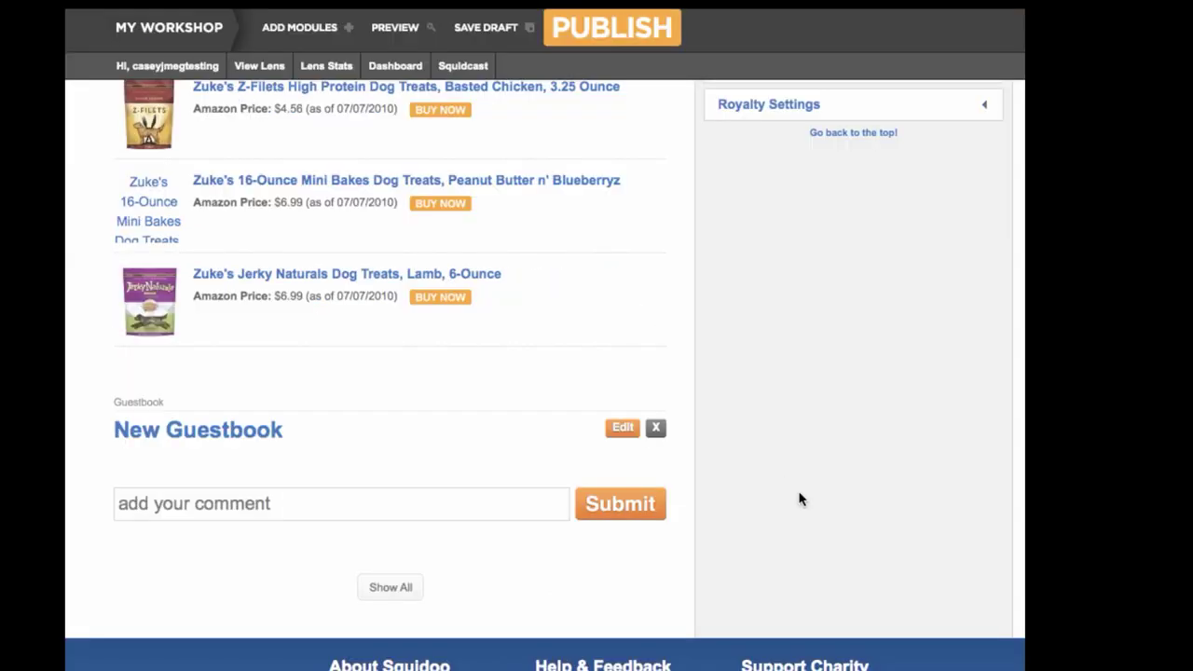
- Open the New Guestbook module for editing and title it "Reader Feedback: Post your comments!"
{"action": "scroll", "coordinate": [457, 309], "scroll_direction": "up", "scroll_amount": 2}
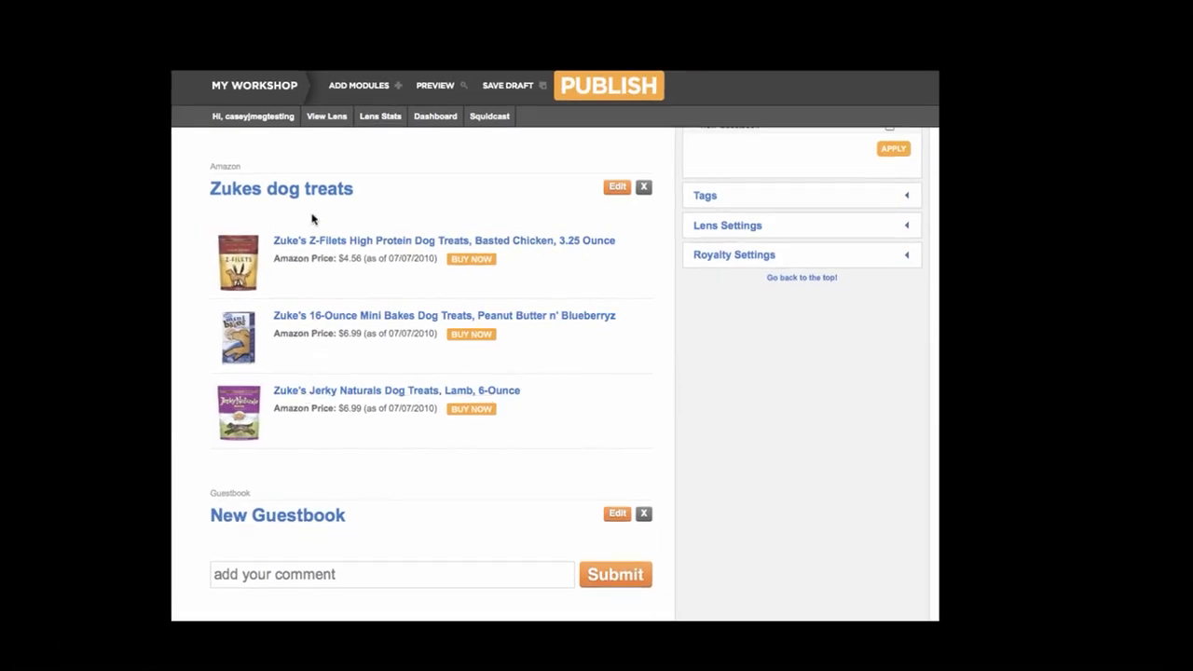
{"action": "scroll", "coordinate": [312, 220], "scroll_direction": "up", "scroll_amount": 2}
{"action": "scroll", "coordinate": [312, 220], "scroll_direction": "down", "scroll_amount": 3}
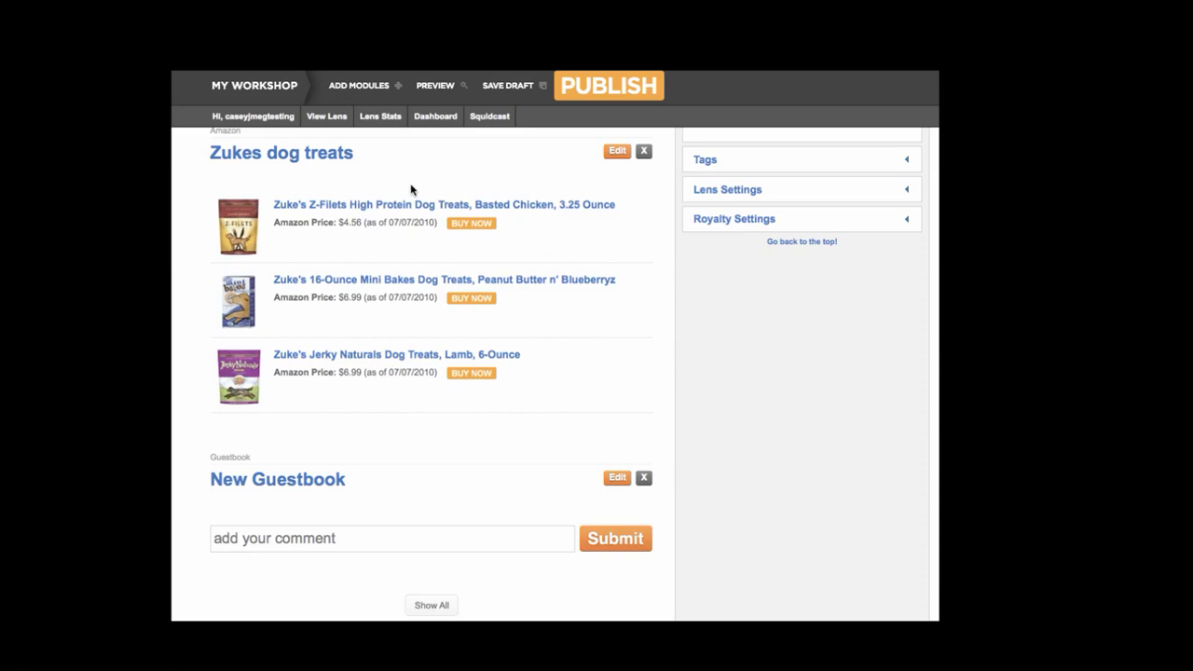
{"action": "scroll", "coordinate": [410, 189], "scroll_direction": "up", "scroll_amount": 1}
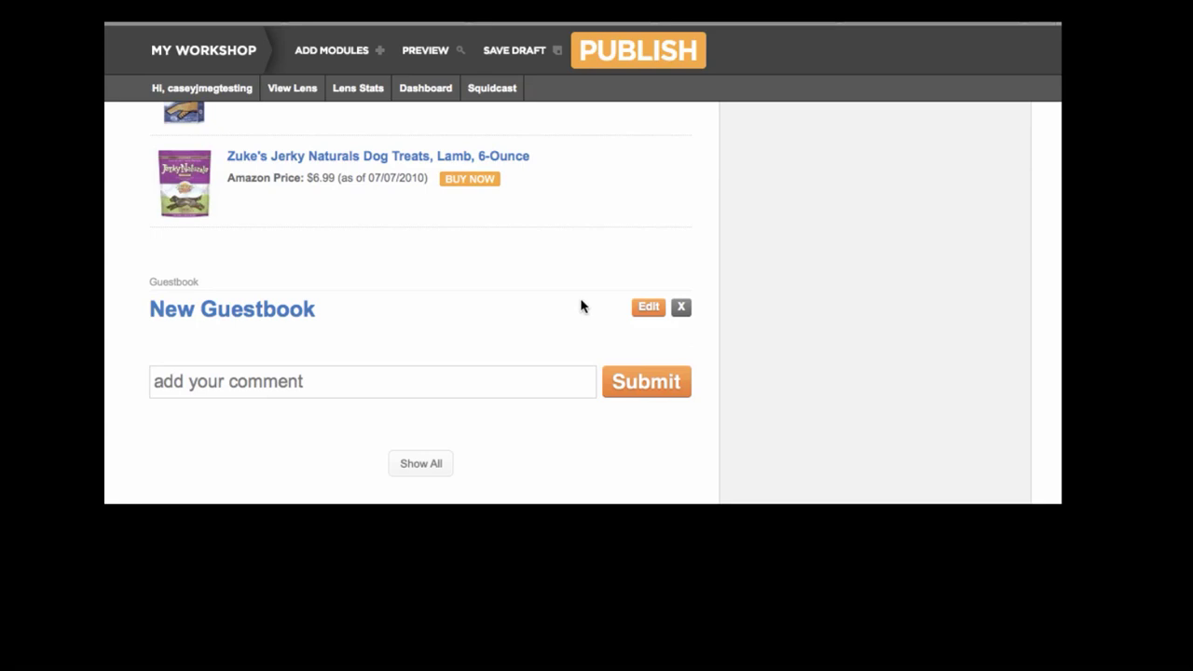
{"action": "left_click", "coordinate": [643, 310]}
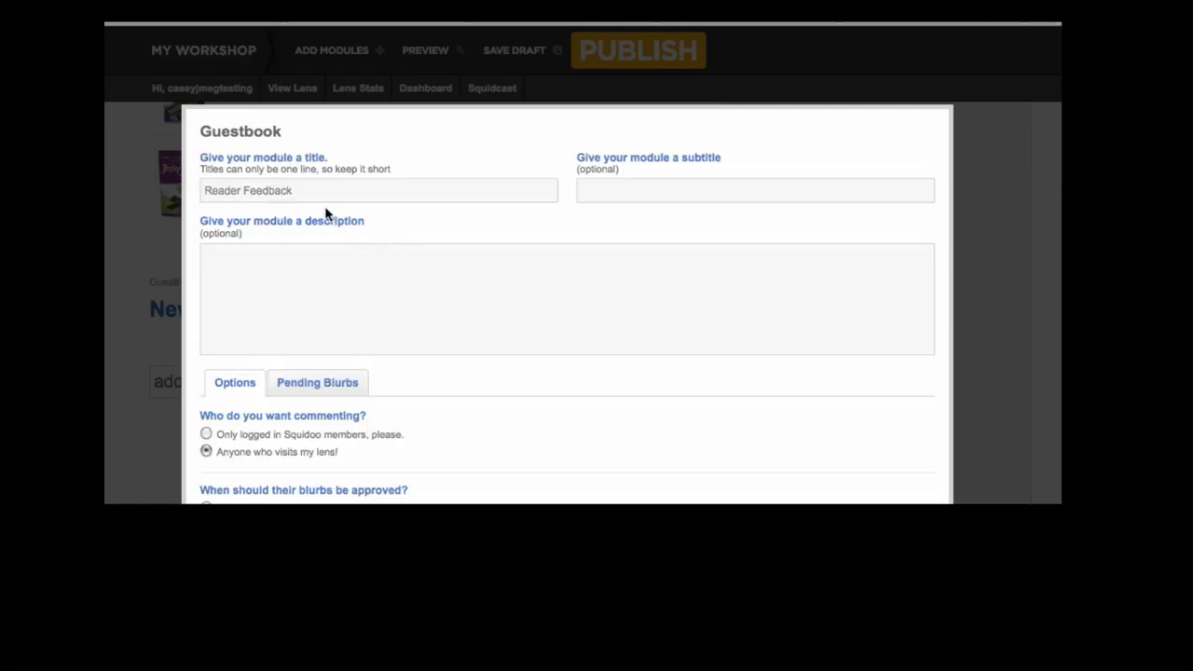
{"action": "triple_click", "coordinate": [308, 194]}
{"action": "type", "text": "Reader Feedback: Post your cmm"}
{"action": "key", "text": "BackSpace"}
{"action": "key", "text": "BackSpace"}
{"action": "type", "text": "omments!"}
- Review the Guestbook's commenting, blurb approval, Twitter and Facebook, and comment following options, and save the module
{"action": "scroll", "coordinate": [264, 250], "scroll_direction": "down", "scroll_amount": 1}
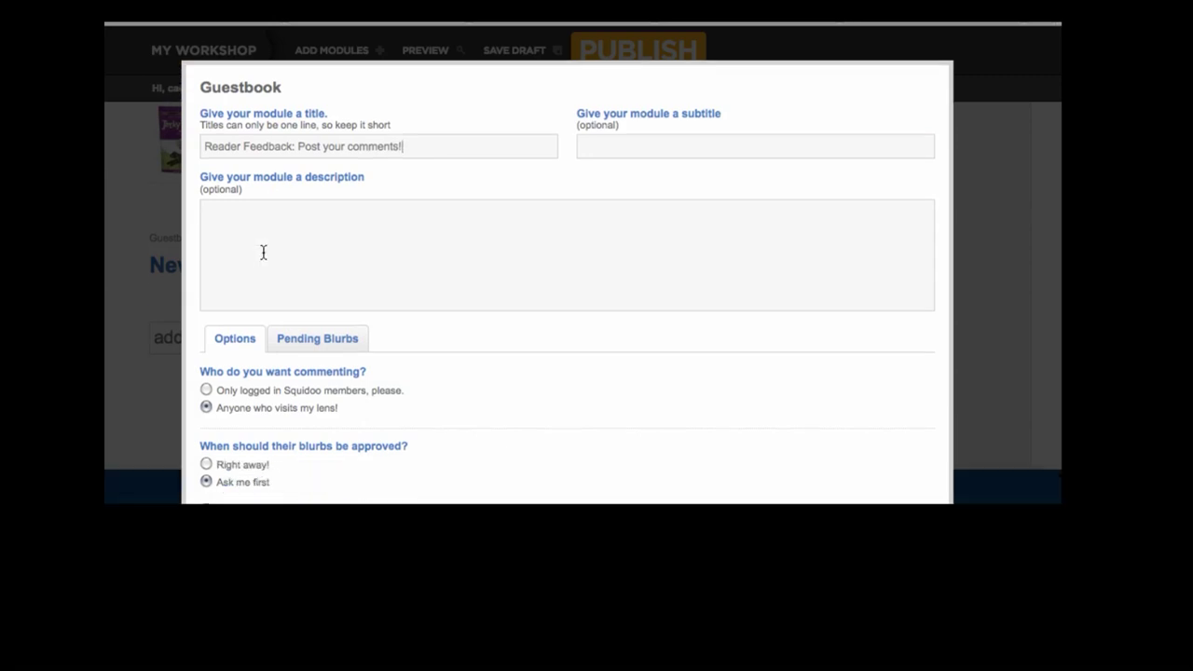
{"action": "scroll", "coordinate": [271, 370], "scroll_direction": "down", "scroll_amount": 2}
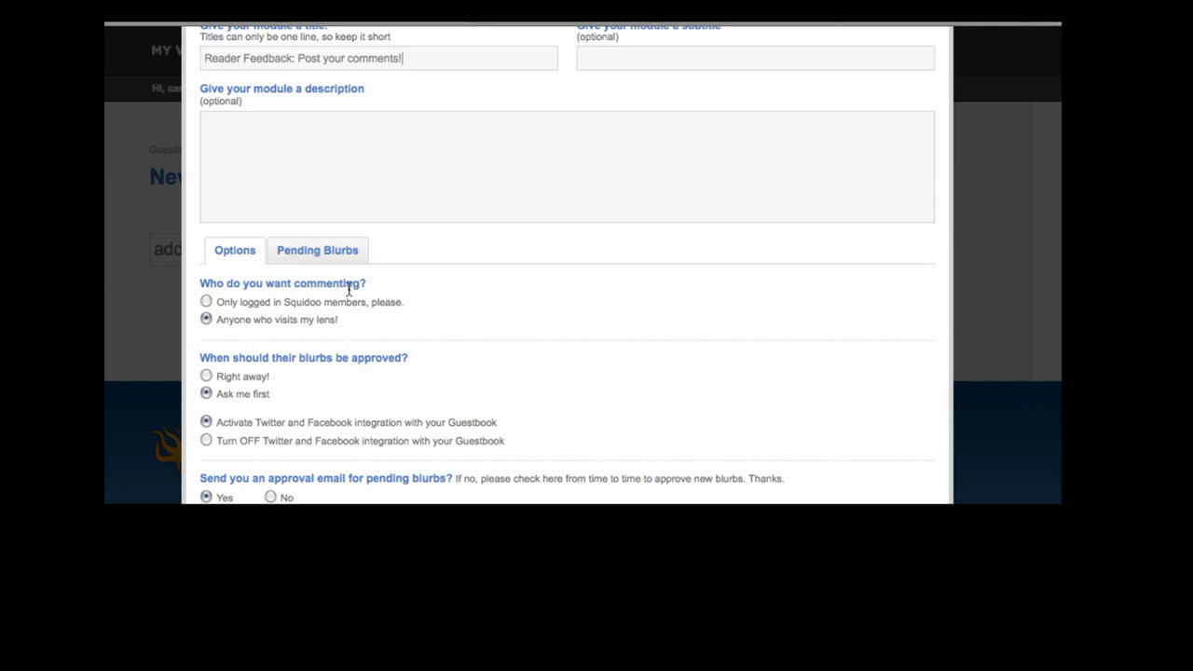
{"action": "scroll", "coordinate": [349, 291], "scroll_direction": "down", "scroll_amount": 1}
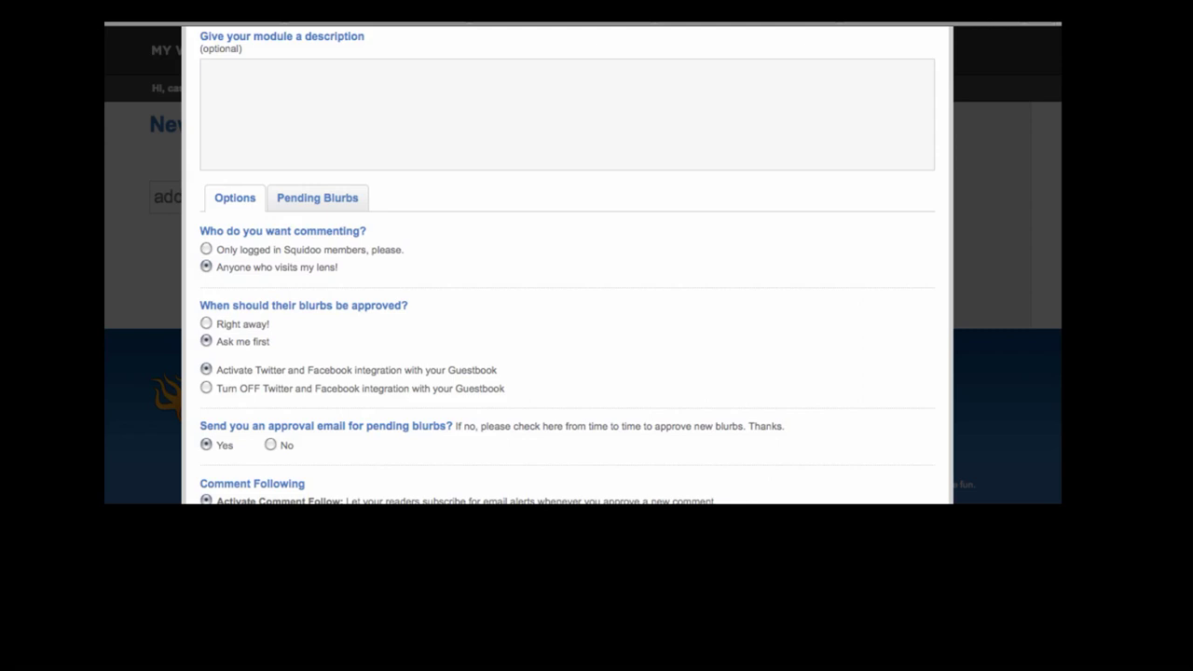
{"action": "scroll", "coordinate": [467, 247], "scroll_direction": "up", "scroll_amount": 1}
{"action": "scroll", "coordinate": [467, 247], "scroll_direction": "down", "scroll_amount": 1}
{"action": "scroll", "coordinate": [640, 429], "scroll_direction": "up", "scroll_amount": 3}
{"action": "scroll", "coordinate": [640, 424], "scroll_direction": "up", "scroll_amount": 3}
{"action": "scroll", "coordinate": [640, 425], "scroll_direction": "down", "scroll_amount": 5}
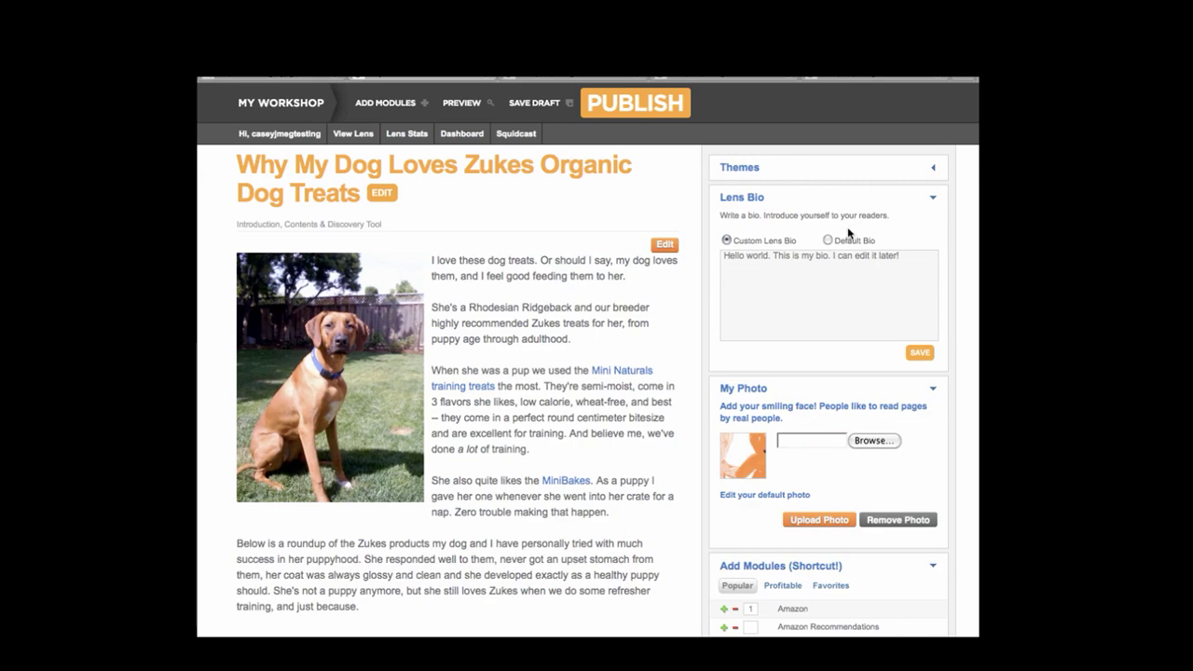
- Expand the lens themes to look over the available choices, and collapse them again
{"action": "left_click", "coordinate": [740, 168]}
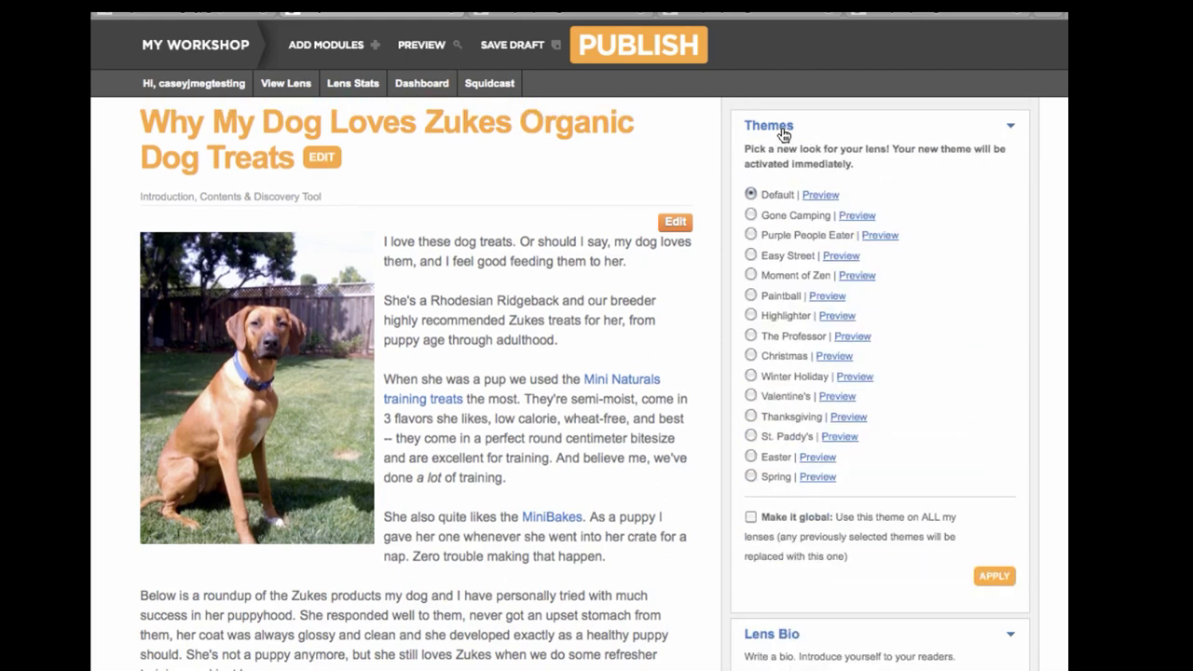
{"action": "left_click", "coordinate": [770, 125]}
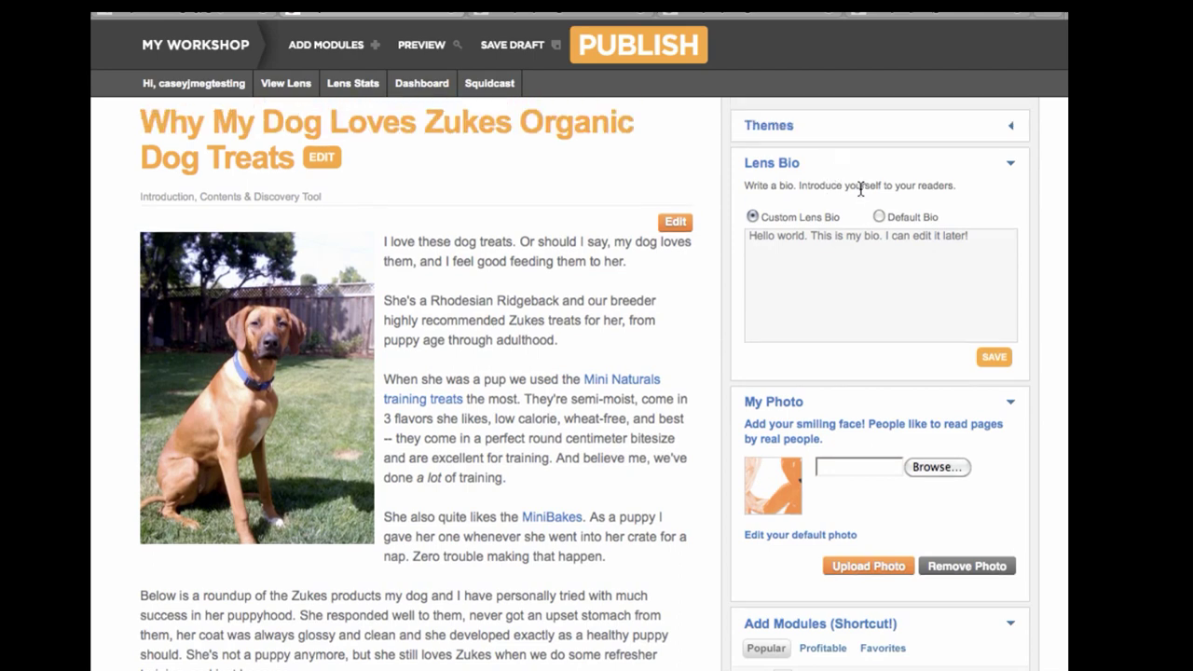
- Replace the custom lens bio with a short greeting introducing the lens author by first name, and save it
{"action": "scroll", "coordinate": [867, 194], "scroll_direction": "down", "scroll_amount": 1}
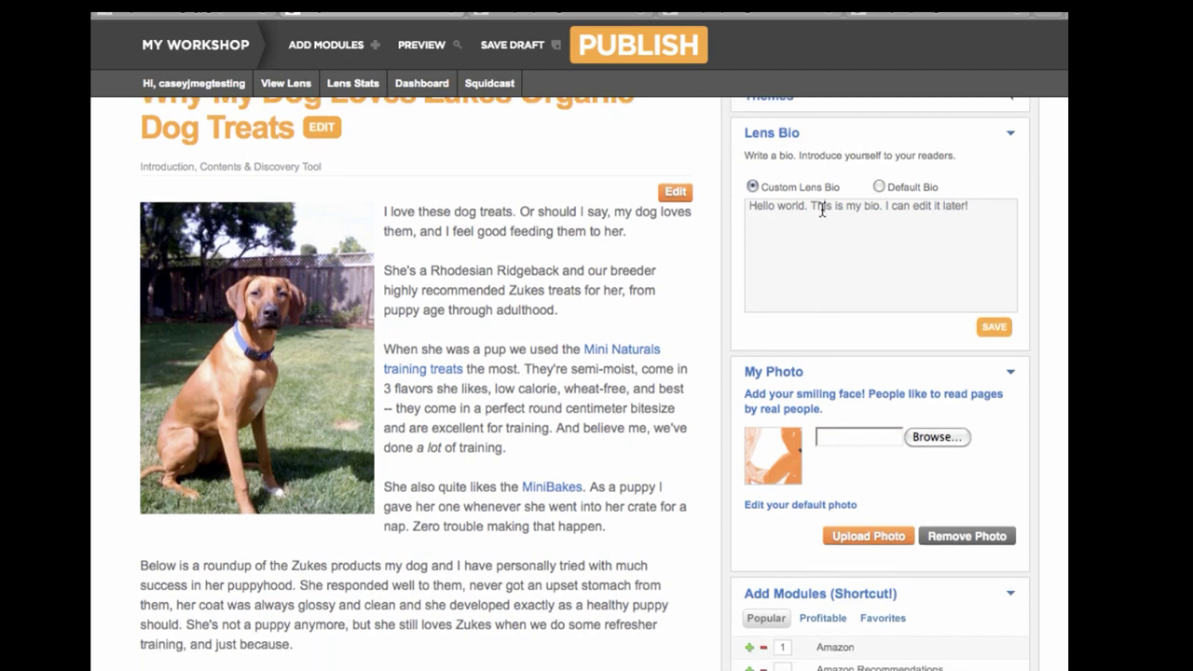
{"action": "triple_click", "coordinate": [823, 207]}
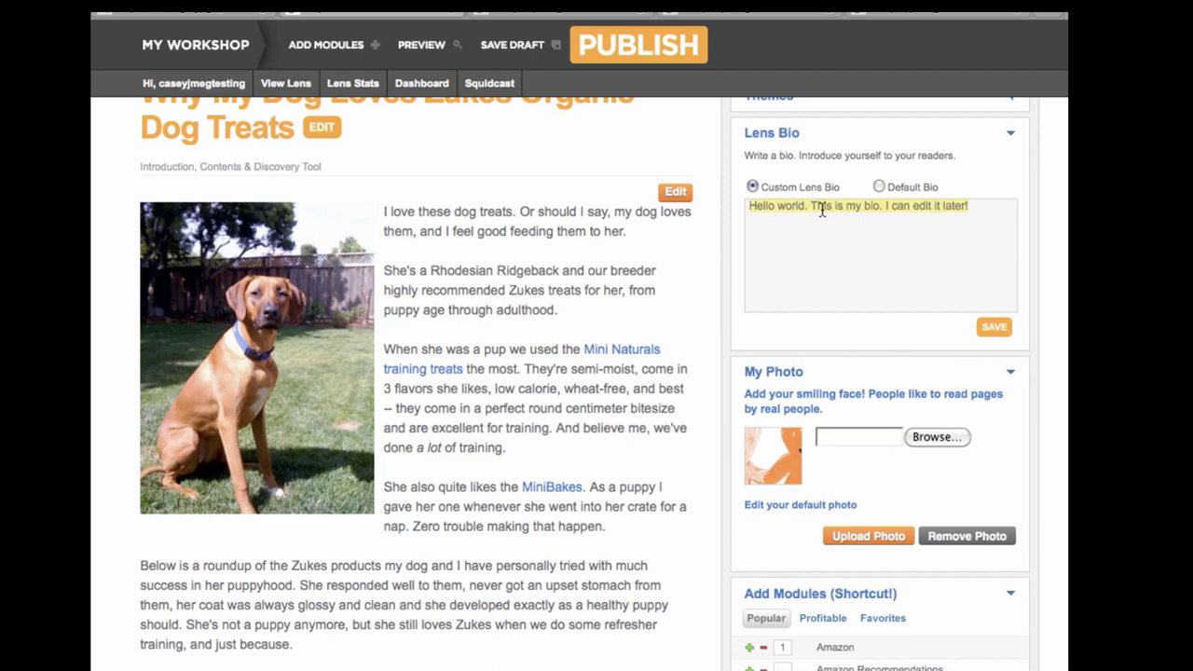
{"action": "type", "text": "Hi"}
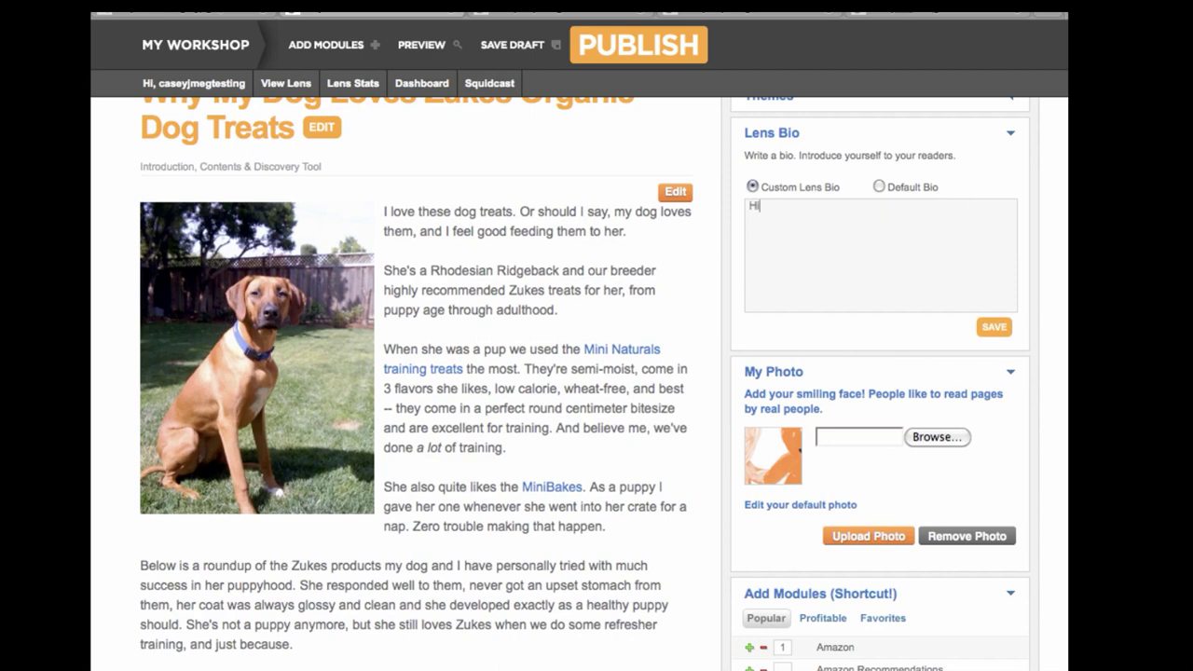
{"action": "type", "text": " Im Megan"}
{"action": "left_click", "coordinate": [994, 329]}
{"action": "scroll", "coordinate": [989, 331], "scroll_direction": "down", "scroll_amount": 5}
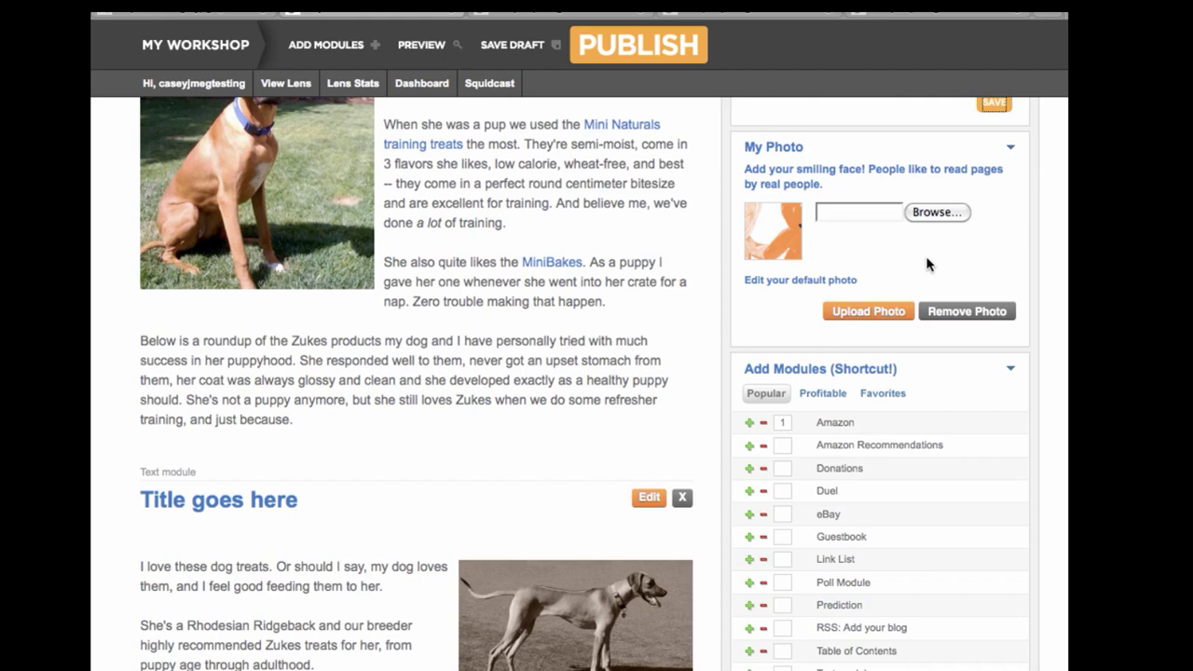
{"action": "left_click", "coordinate": [935, 212]}
{"action": "key", "text": "Escape"}
- Look through the Profitable and Favorites lists of the Add Modules shortcut and return to the Popular list
{"action": "scroll", "coordinate": [906, 242], "scroll_direction": "down", "scroll_amount": 3}
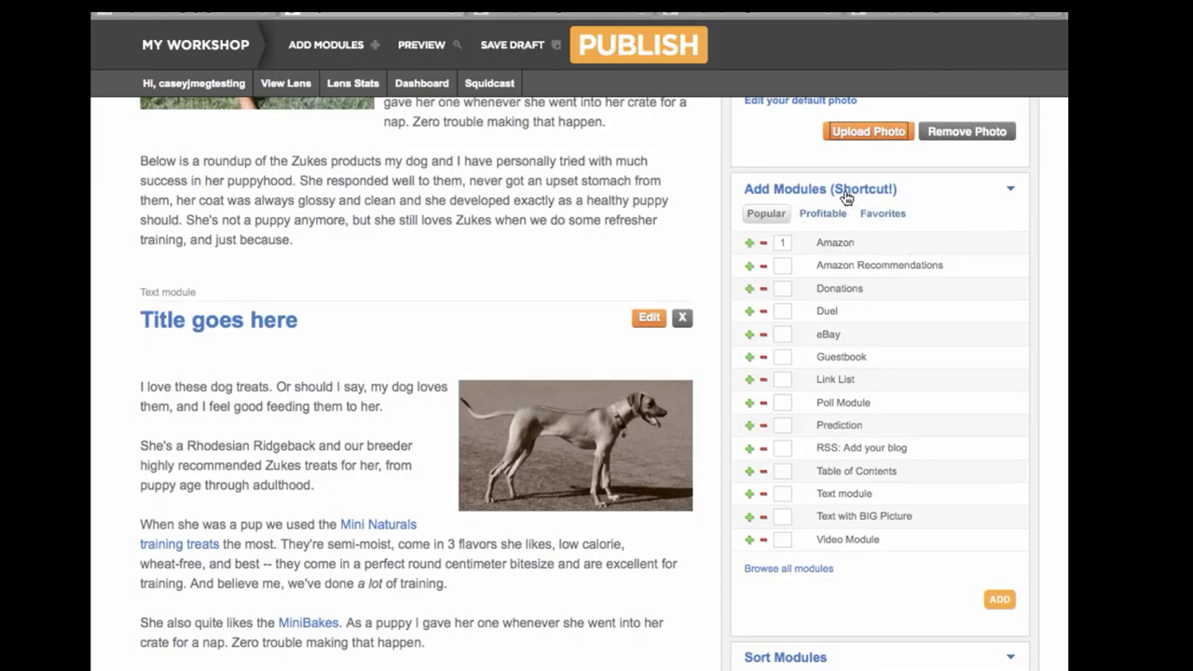
{"action": "left_click", "coordinate": [820, 216]}
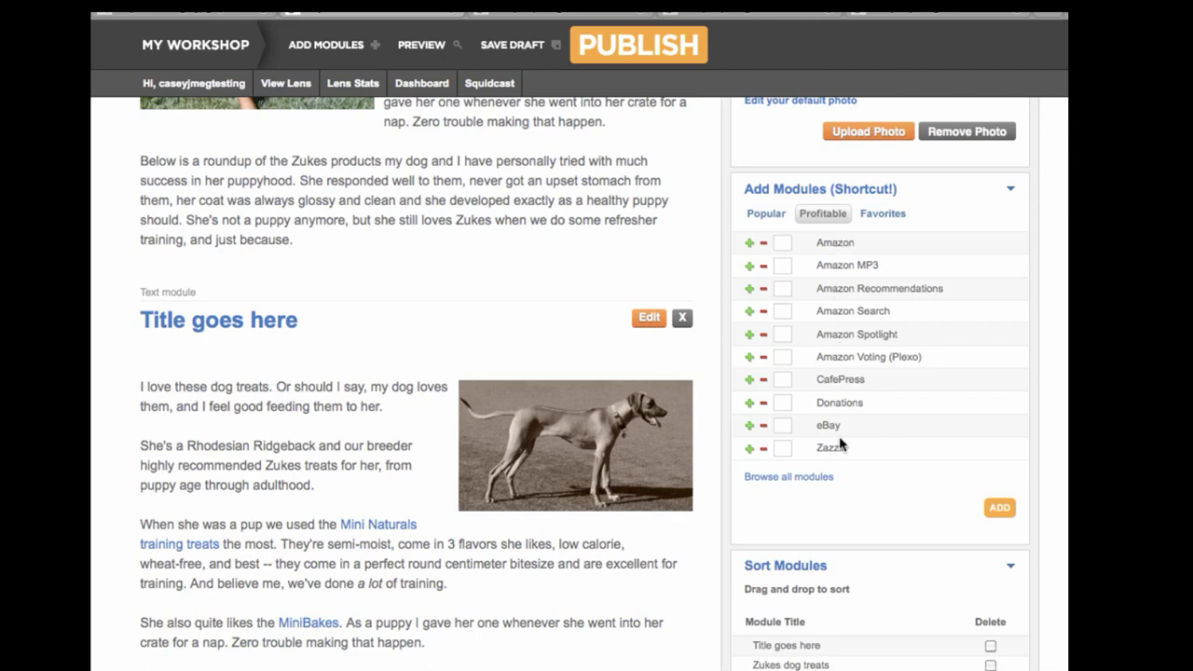
{"action": "left_click", "coordinate": [876, 216]}
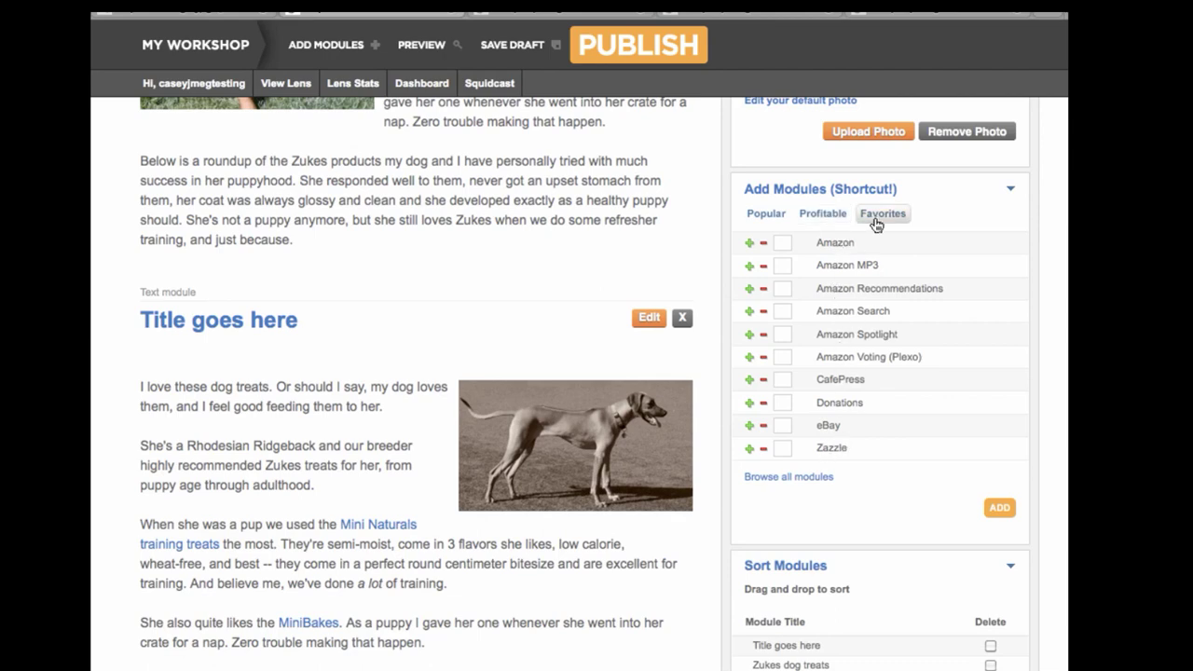
{"action": "left_click", "coordinate": [763, 216]}
- Try to move the New Guestbook entry up in the module sort order
{"action": "scroll", "coordinate": [867, 271], "scroll_direction": "down", "scroll_amount": 5}
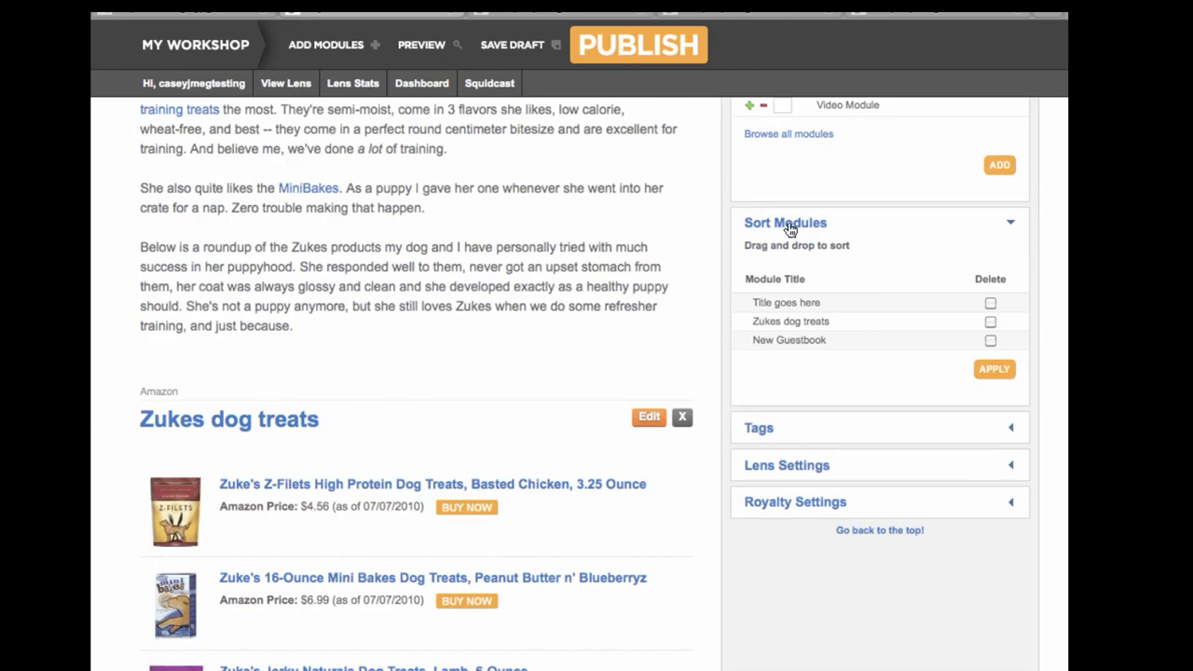
{"action": "scroll", "coordinate": [789, 229], "scroll_direction": "down", "scroll_amount": 1}
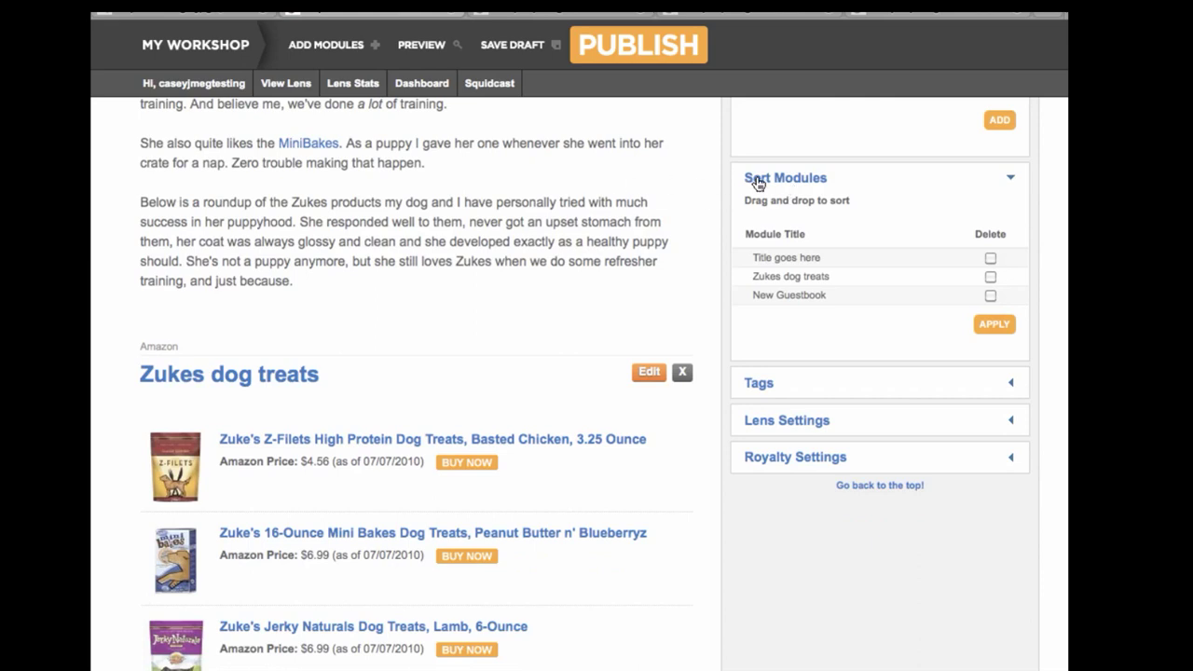
{"action": "scroll", "coordinate": [758, 182], "scroll_direction": "down", "scroll_amount": 1}
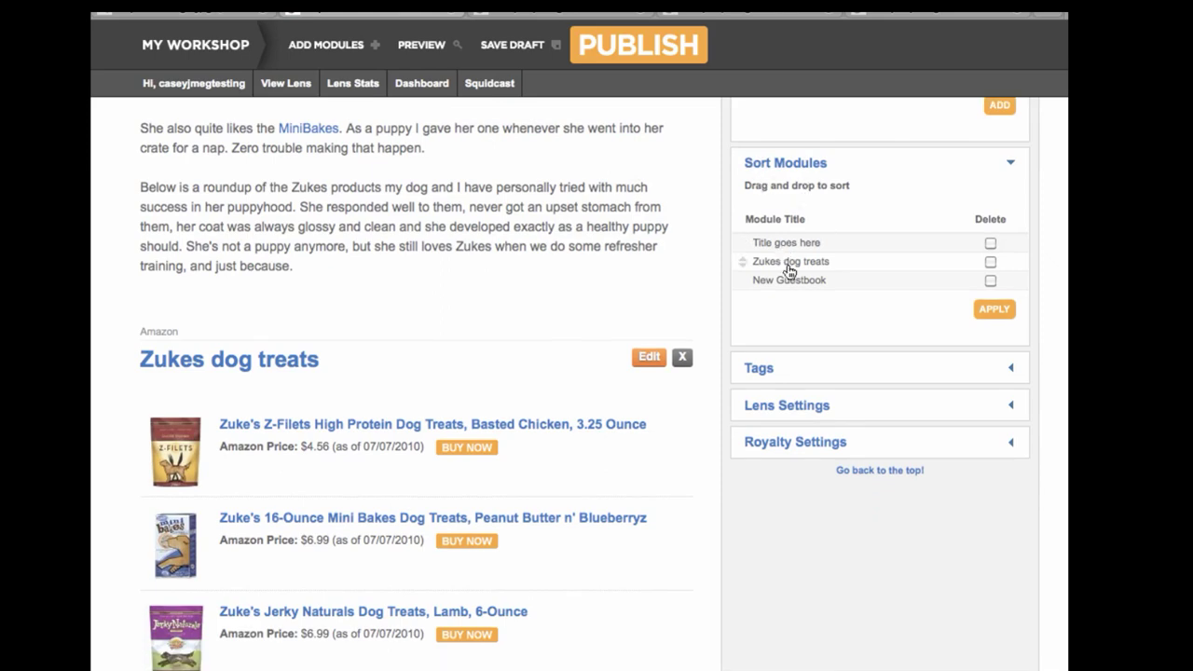
{"action": "left_click_drag", "start_coordinate": [795, 282], "coordinate": [800, 270]}
- Expand the lens tags and examine the primary tag and the other tags
{"action": "scroll", "coordinate": [783, 234], "scroll_direction": "down", "scroll_amount": 4}
{"action": "left_click", "coordinate": [762, 179]}
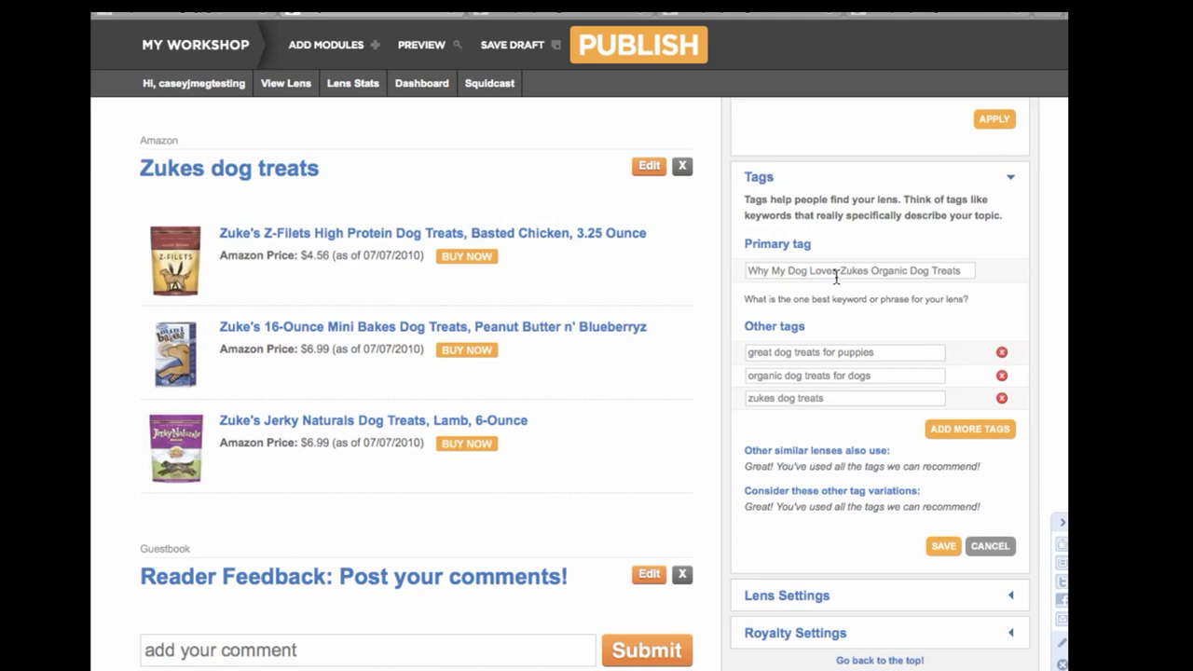
{"action": "scroll", "coordinate": [820, 283], "scroll_direction": "down", "scroll_amount": 1}
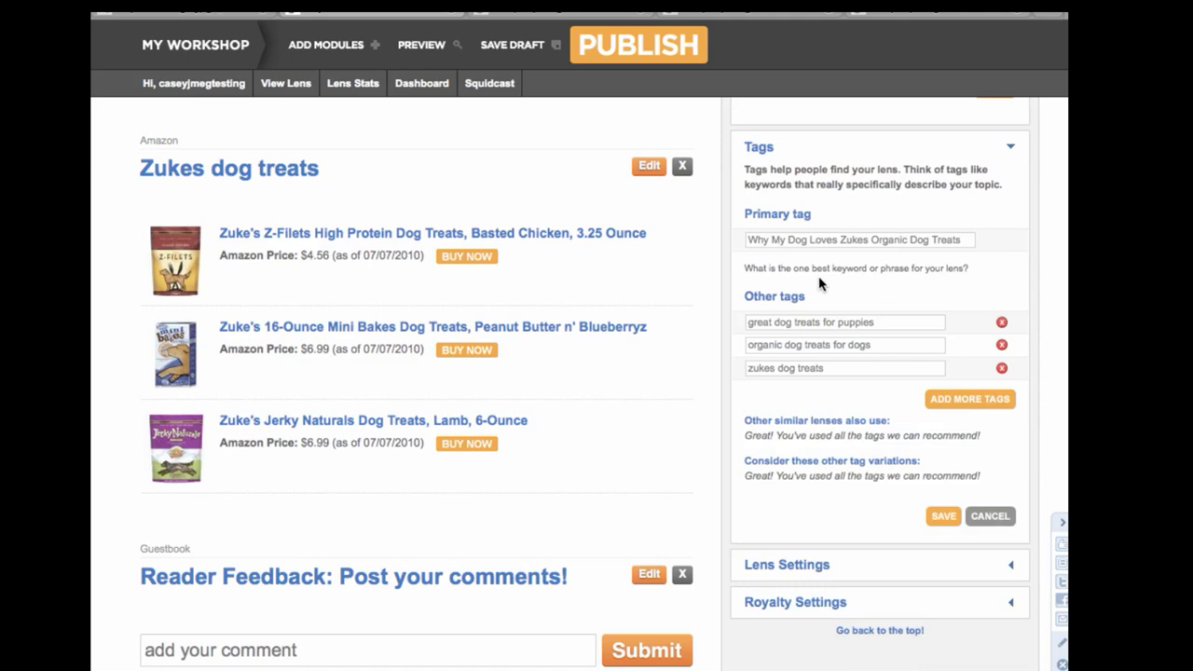
{"action": "scroll", "coordinate": [819, 276], "scroll_direction": "down", "scroll_amount": 1}
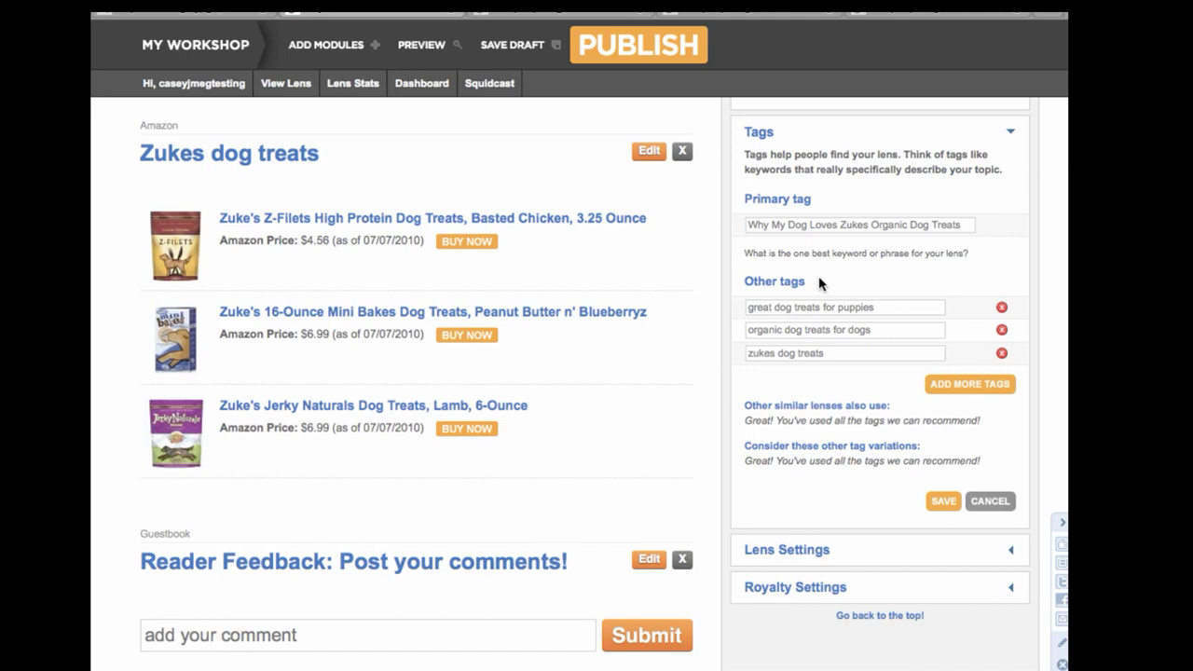
{"action": "triple_click", "coordinate": [829, 227]}
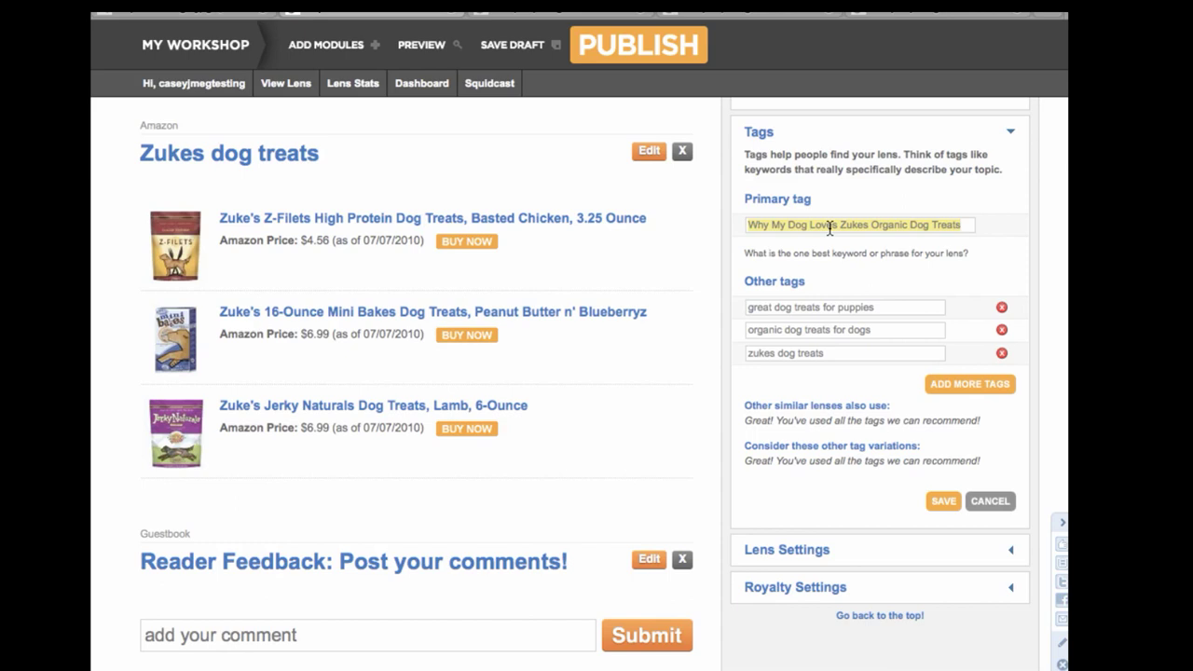
{"action": "double_click", "coordinate": [829, 228]}
{"action": "triple_click", "coordinate": [829, 228]}
- Add one blank row to the lens's other tags and save the tags
{"action": "left_click", "coordinate": [829, 303]}
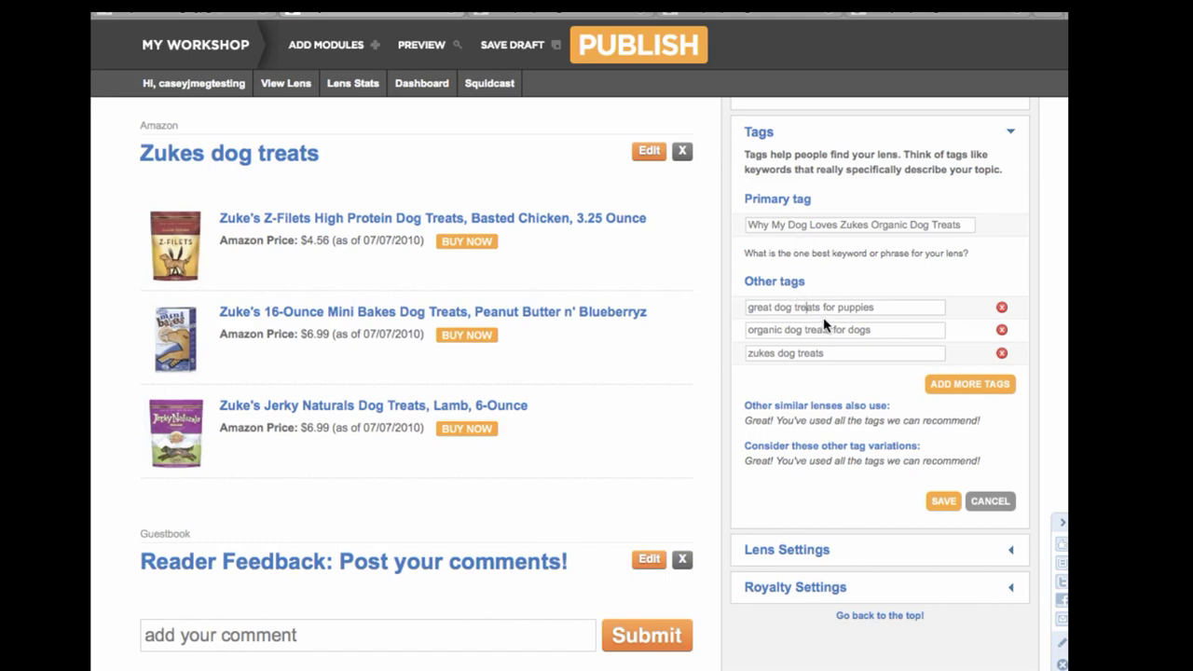
{"action": "left_click", "coordinate": [961, 384]}
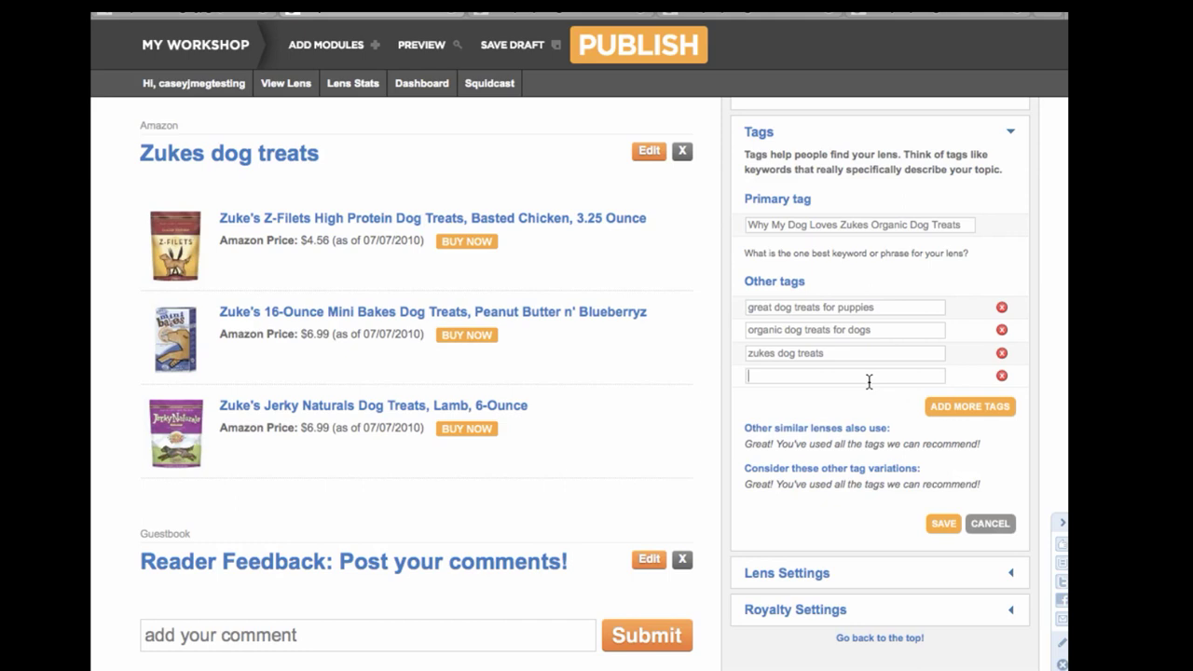
{"action": "scroll", "coordinate": [869, 381], "scroll_direction": "down", "scroll_amount": 1}
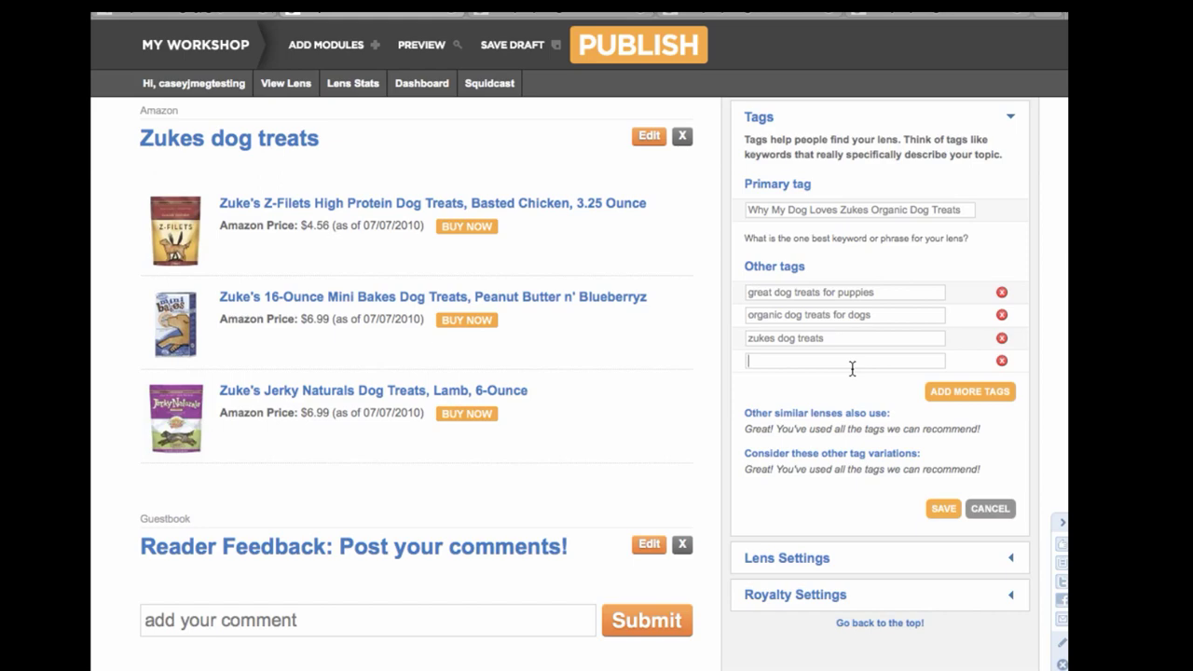
{"action": "left_click", "coordinate": [944, 508]}
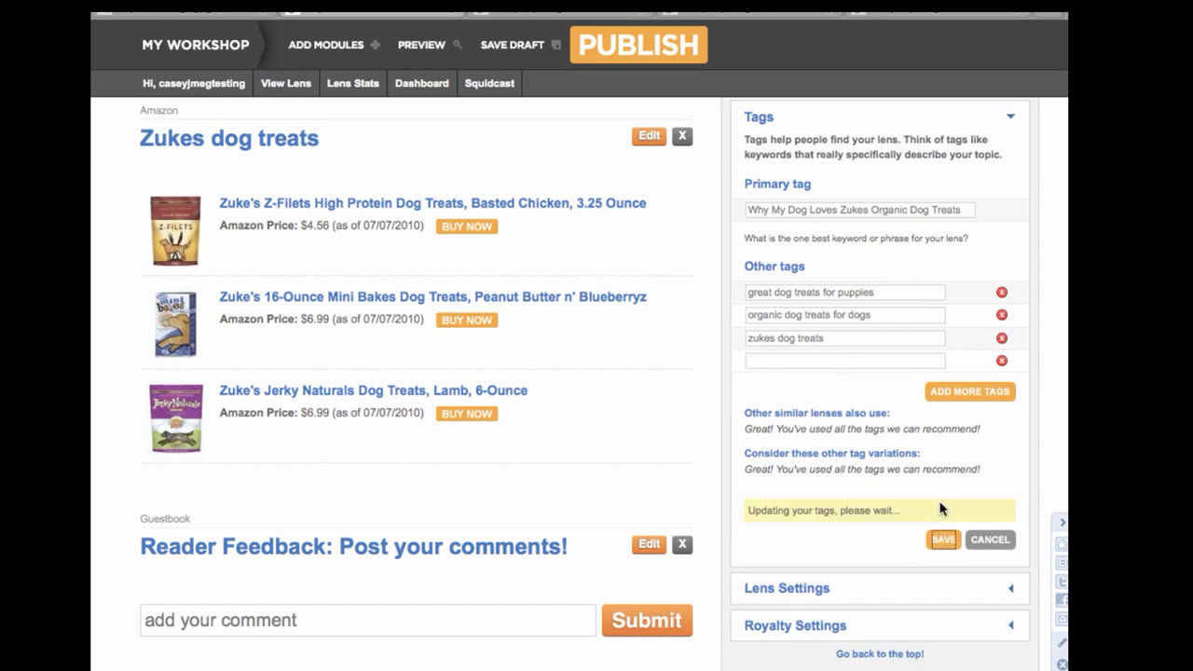
- Expand the lens settings and review the topic, the G or R rating, the Maxed option and the ad opt-outs
{"action": "scroll", "coordinate": [871, 454], "scroll_direction": "down", "scroll_amount": 3}
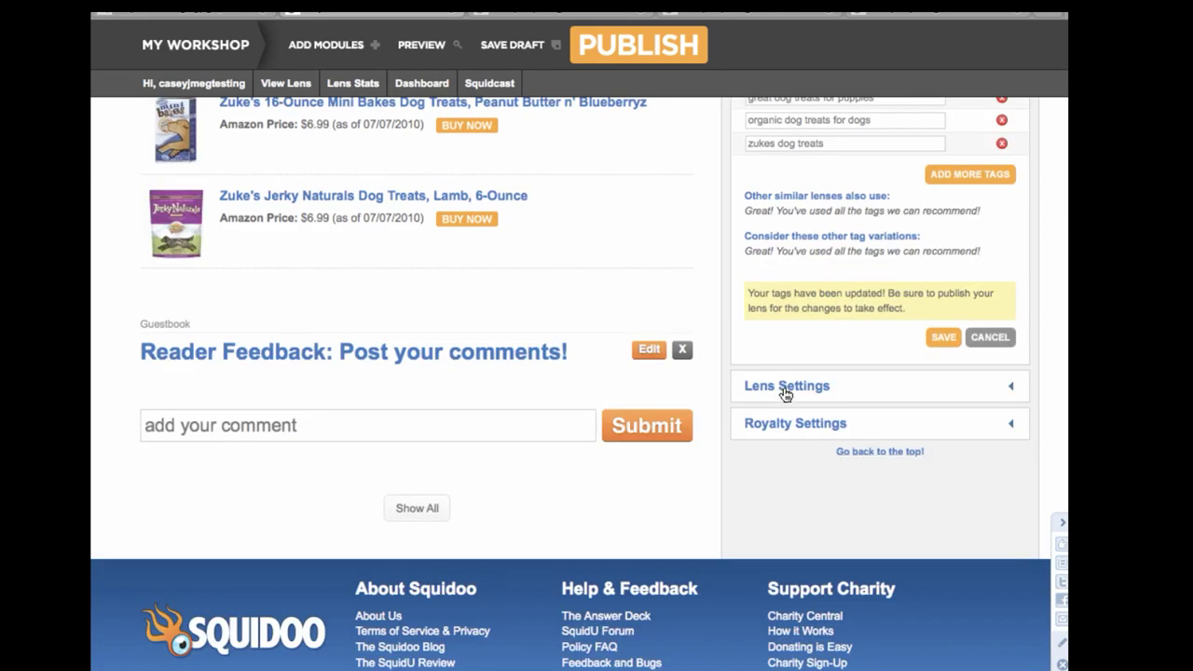
{"action": "left_click", "coordinate": [786, 386]}
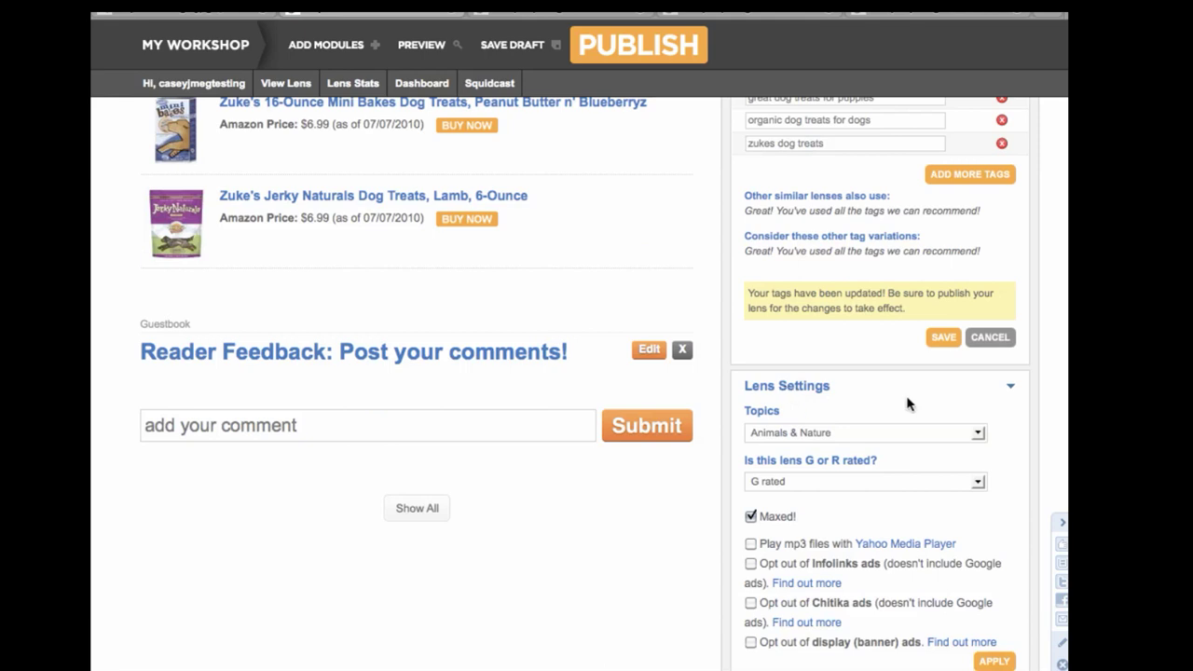
{"action": "scroll", "coordinate": [909, 404], "scroll_direction": "down", "scroll_amount": 2}
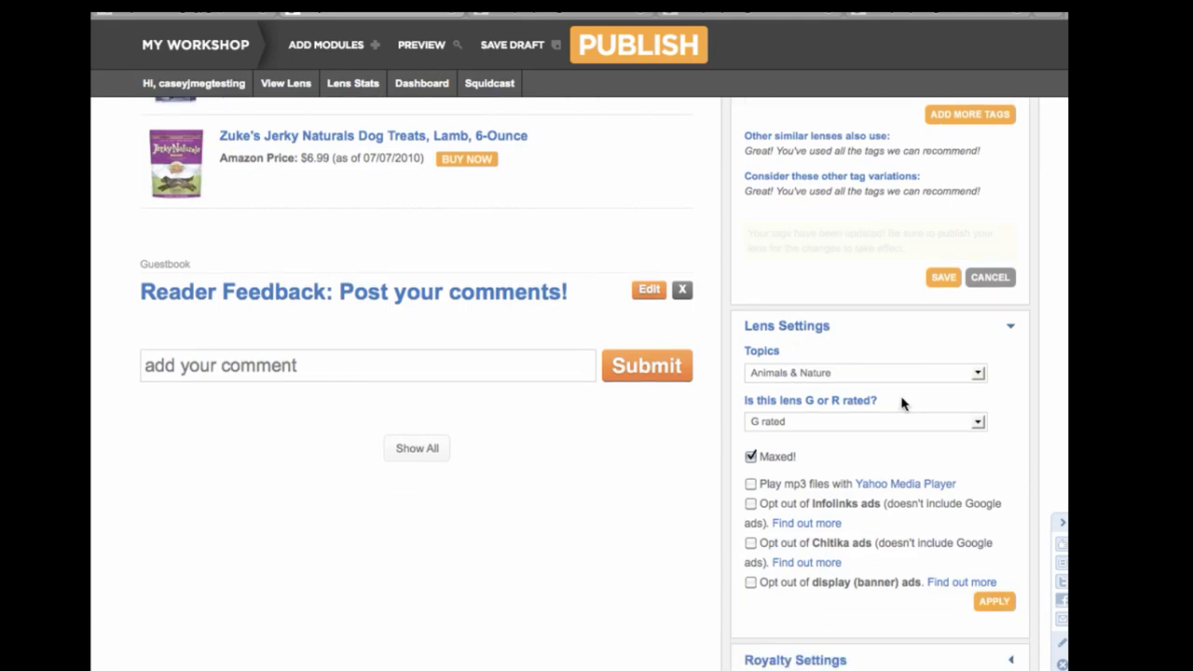
{"action": "scroll", "coordinate": [902, 404], "scroll_direction": "down", "scroll_amount": 3}
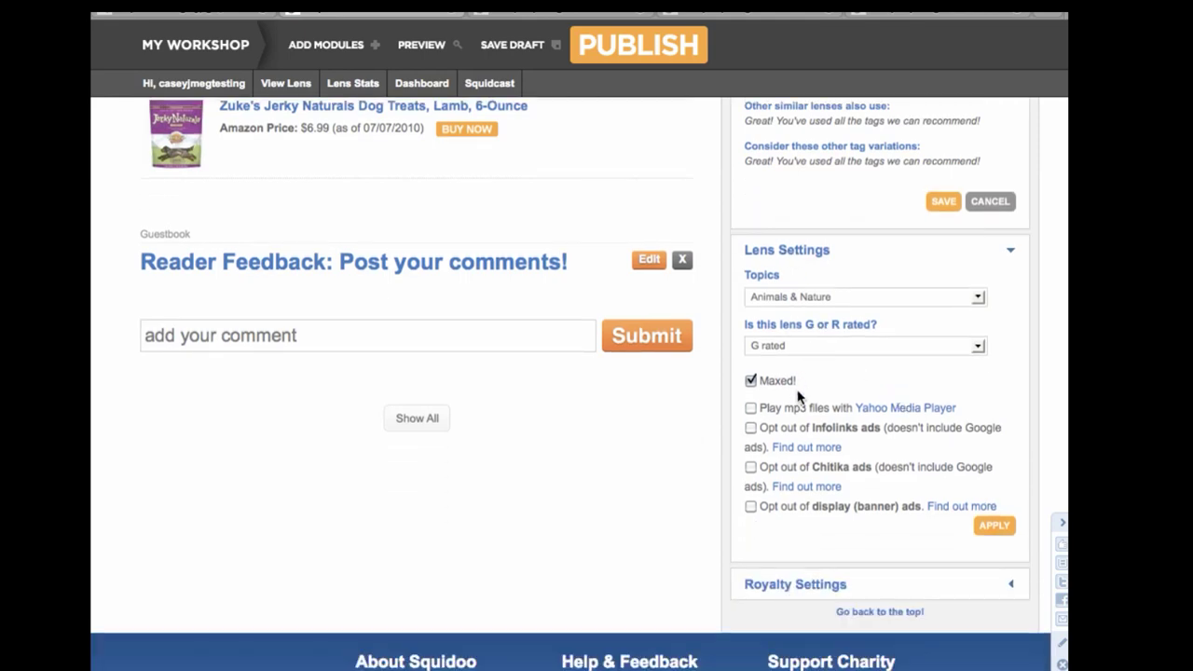
{"action": "scroll", "coordinate": [836, 370], "scroll_direction": "up", "scroll_amount": 1}
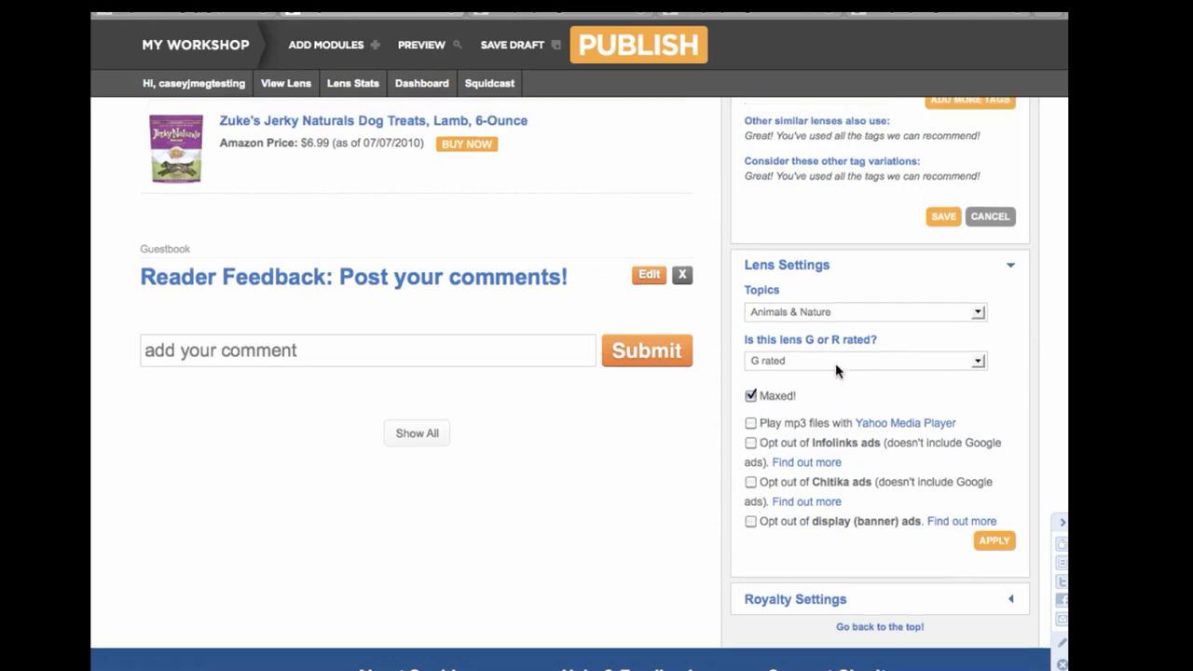
{"action": "scroll", "coordinate": [850, 347], "scroll_direction": "down", "scroll_amount": 3}
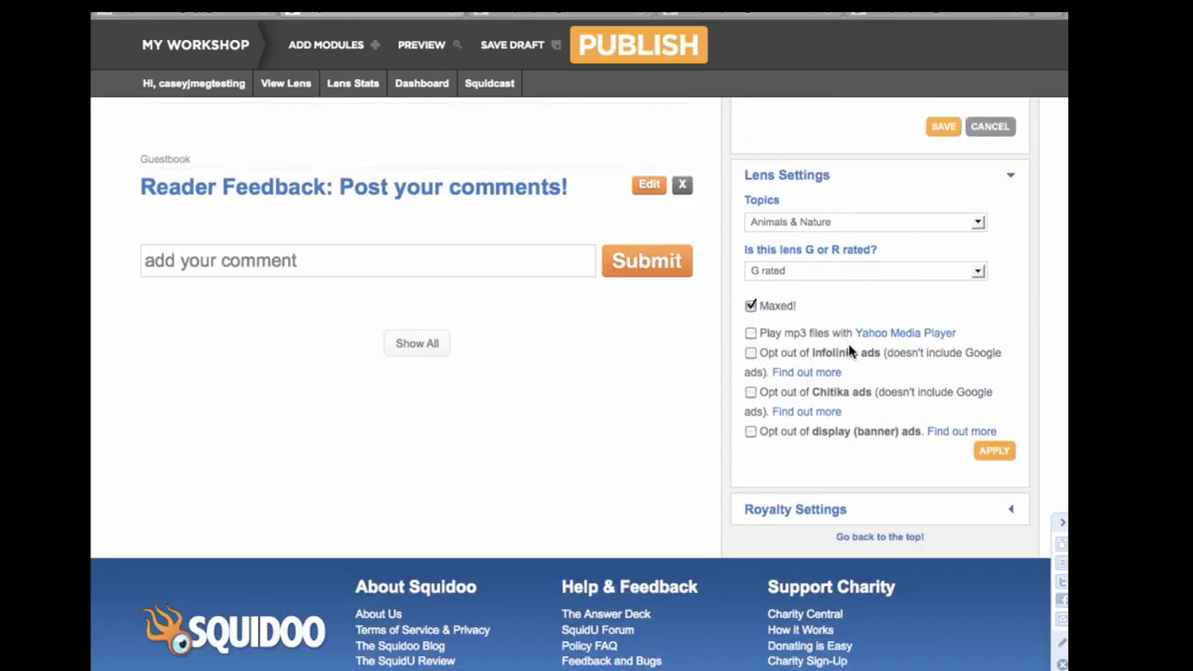
{"action": "scroll", "coordinate": [849, 351], "scroll_direction": "up", "scroll_amount": 9}
{"action": "scroll", "coordinate": [849, 350], "scroll_direction": "down", "scroll_amount": 2}
{"action": "scroll", "coordinate": [850, 351], "scroll_direction": "up", "scroll_amount": 5}
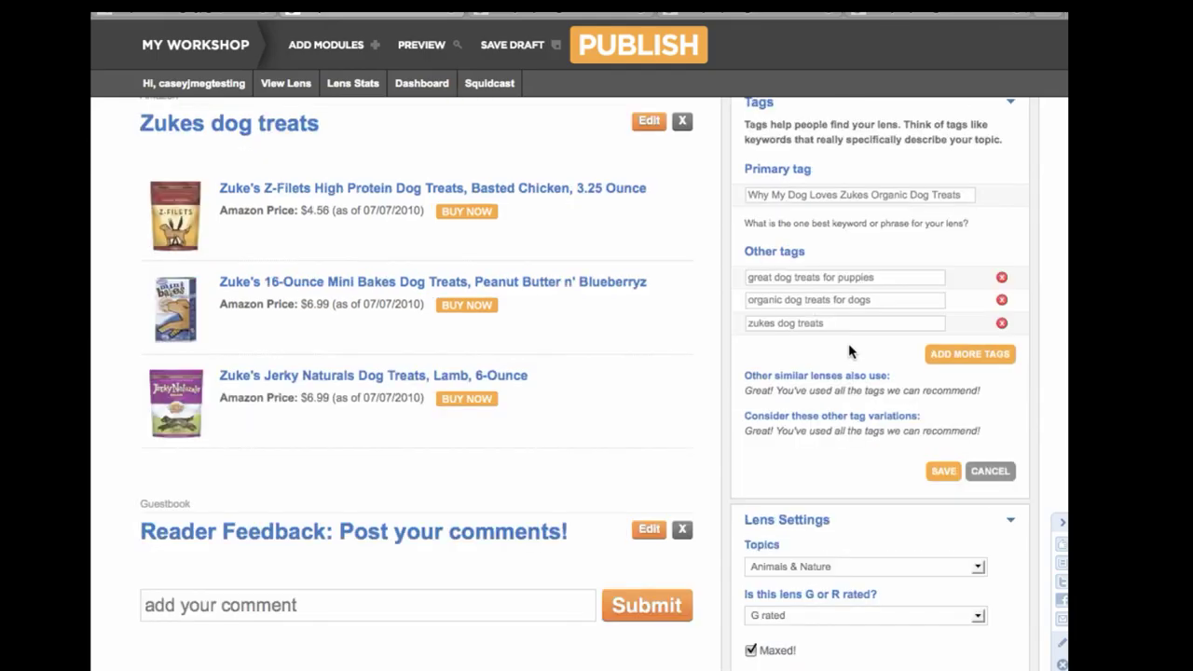
{"action": "scroll", "coordinate": [849, 343], "scroll_direction": "down", "scroll_amount": 10}
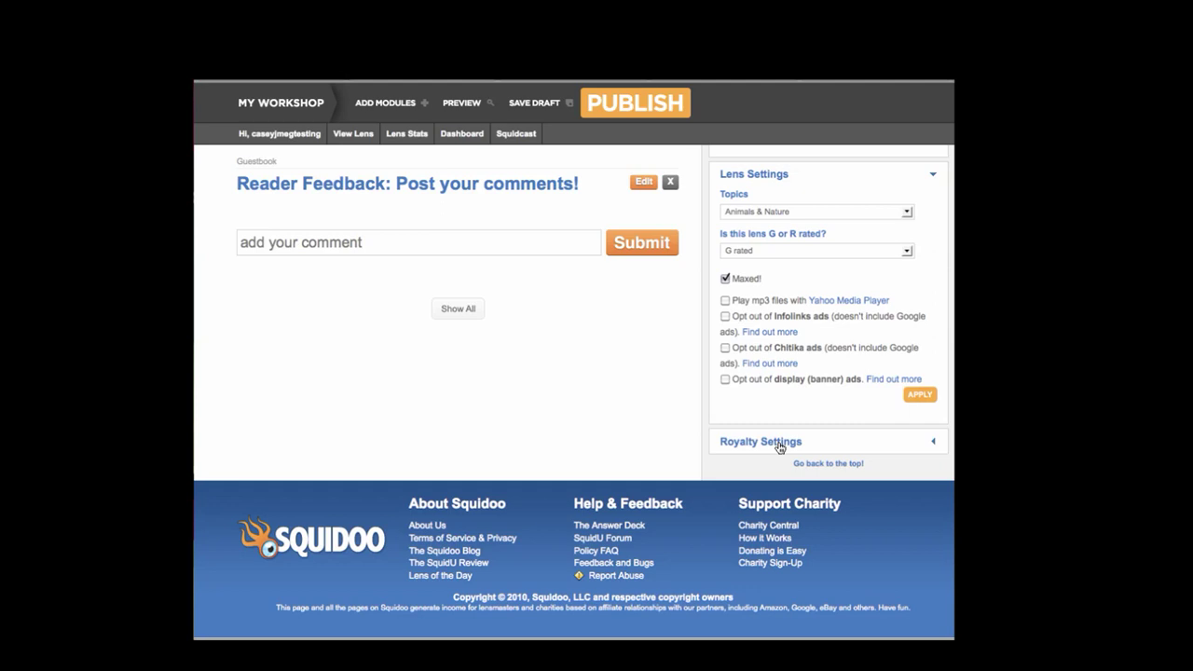
- Set the lens's straight royalty to "I want cash!" in the royalty settings and apply it
{"action": "left_click", "coordinate": [781, 445]}
{"action": "scroll", "coordinate": [780, 446], "scroll_direction": "down", "scroll_amount": 2}
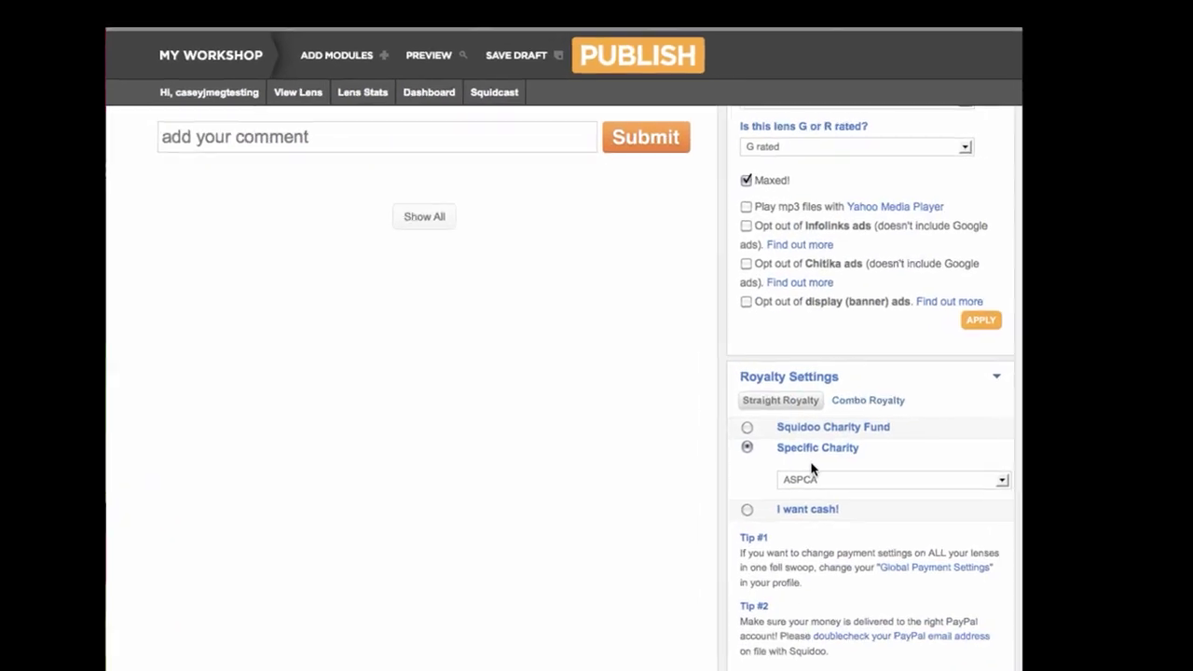
{"action": "scroll", "coordinate": [846, 470], "scroll_direction": "down", "scroll_amount": 2}
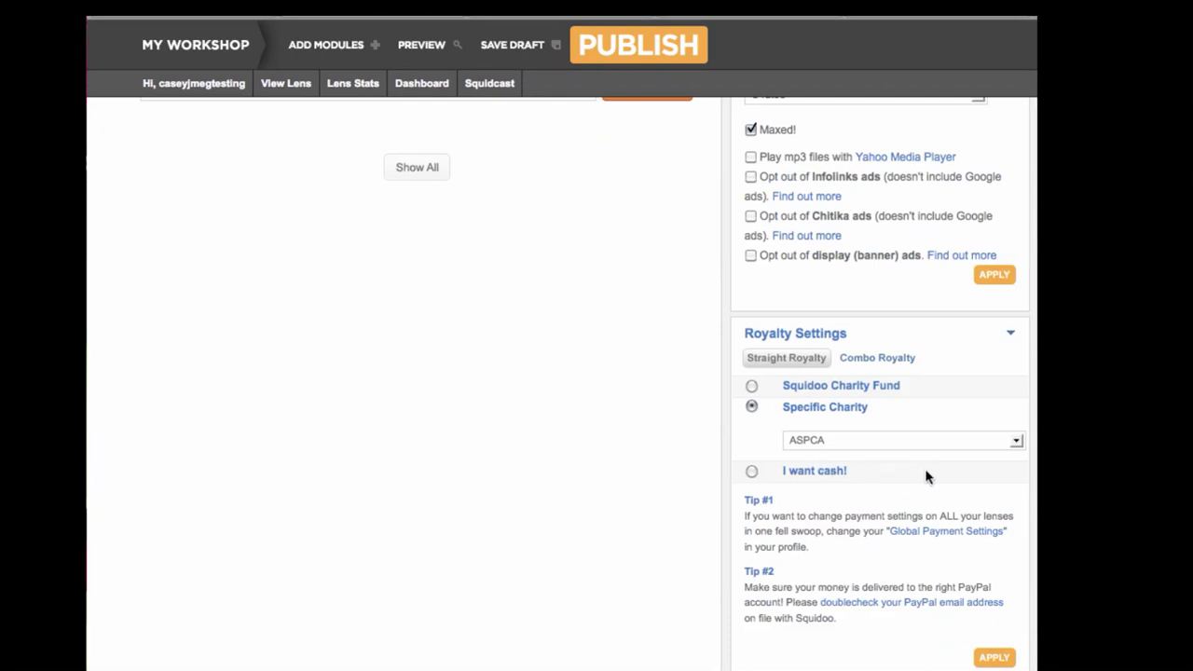
{"action": "scroll", "coordinate": [927, 476], "scroll_direction": "down", "scroll_amount": 1}
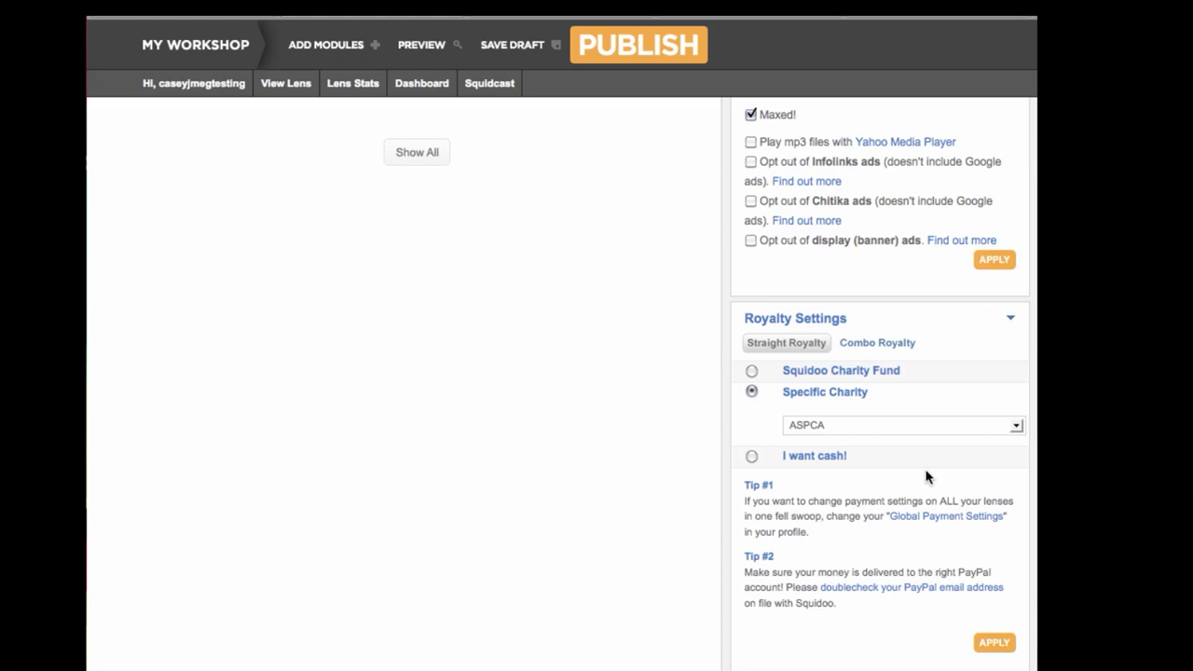
{"action": "scroll", "coordinate": [927, 476], "scroll_direction": "down", "scroll_amount": 2}
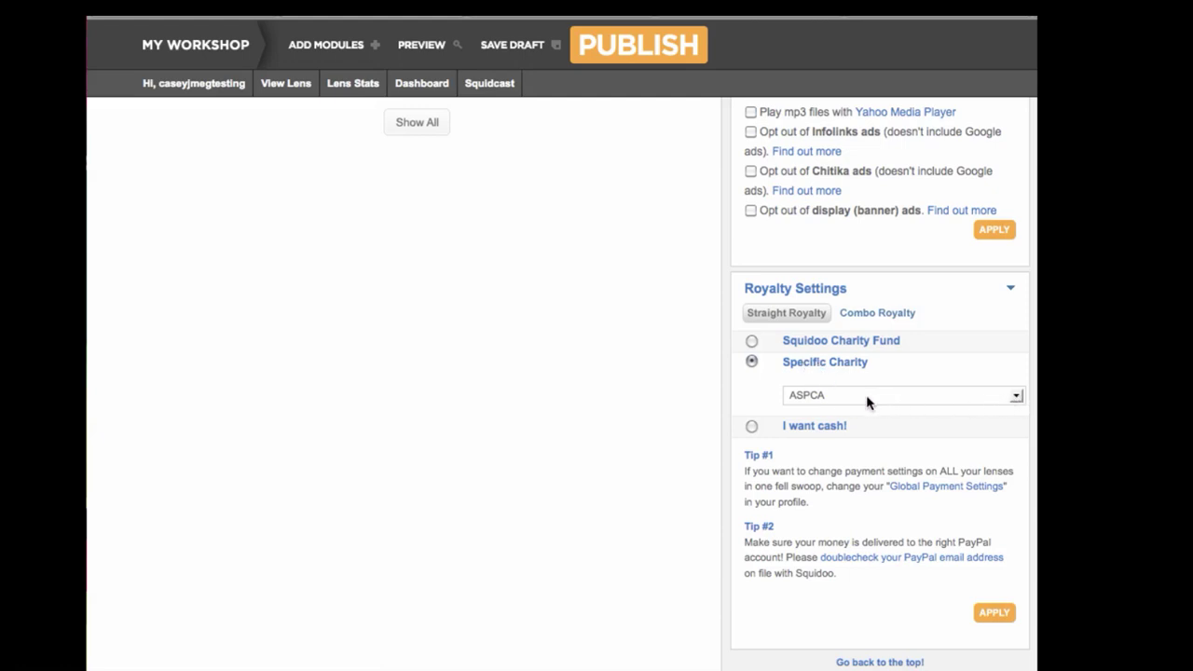
{"action": "left_click", "coordinate": [752, 427]}
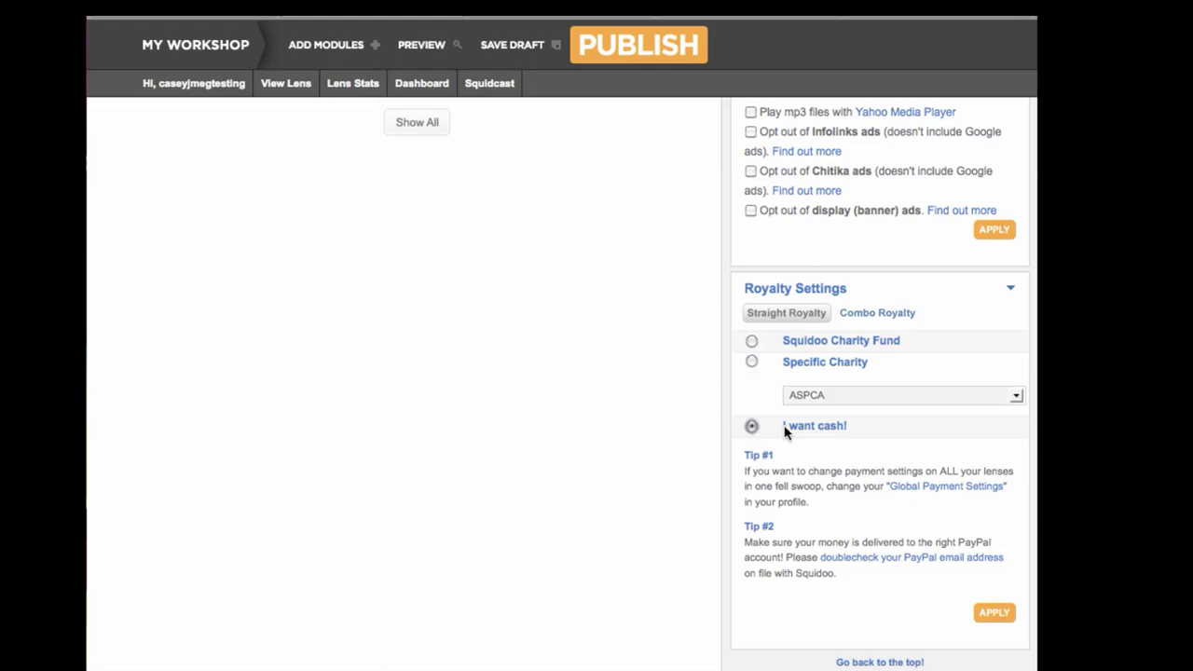
{"action": "scroll", "coordinate": [784, 431], "scroll_direction": "down", "scroll_amount": 1}
{"action": "left_click", "coordinate": [994, 599]}
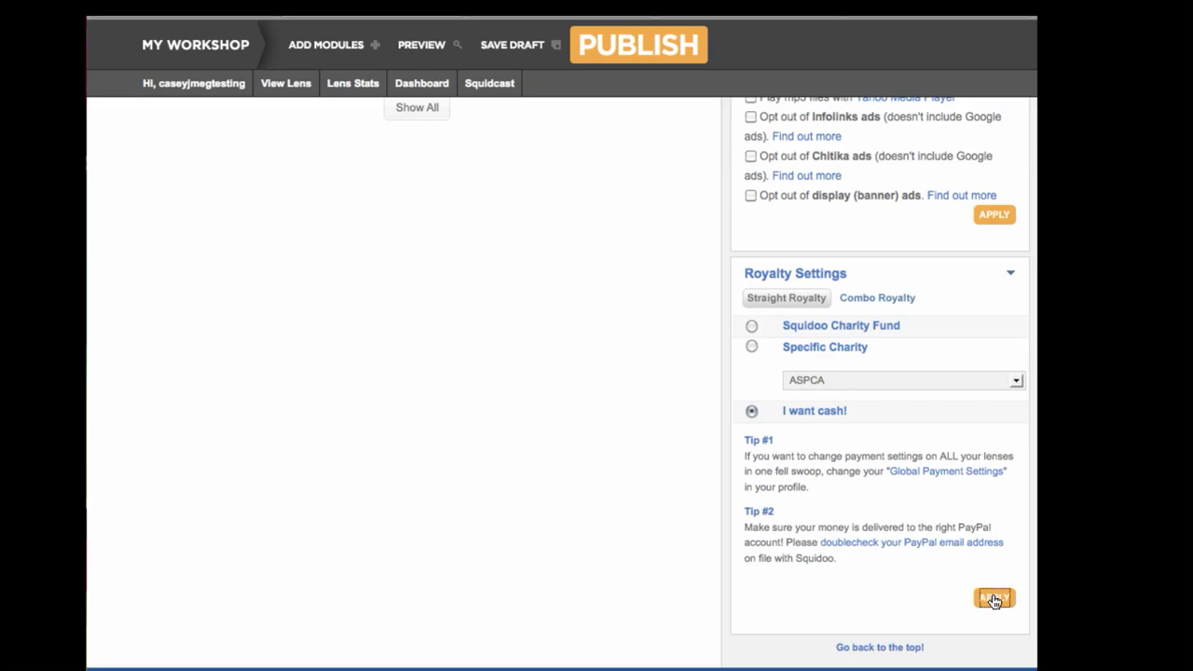